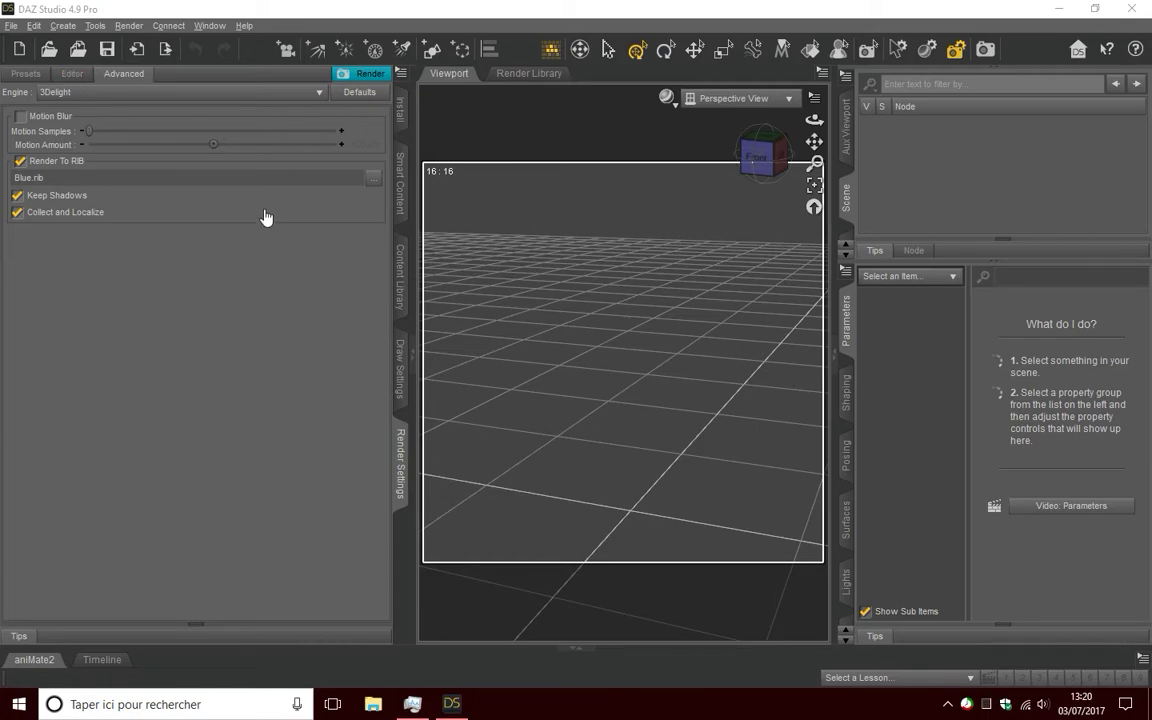
Look through the installed 3Delight program folder in the Windows app list, including i-display.
left_click(18, 704)
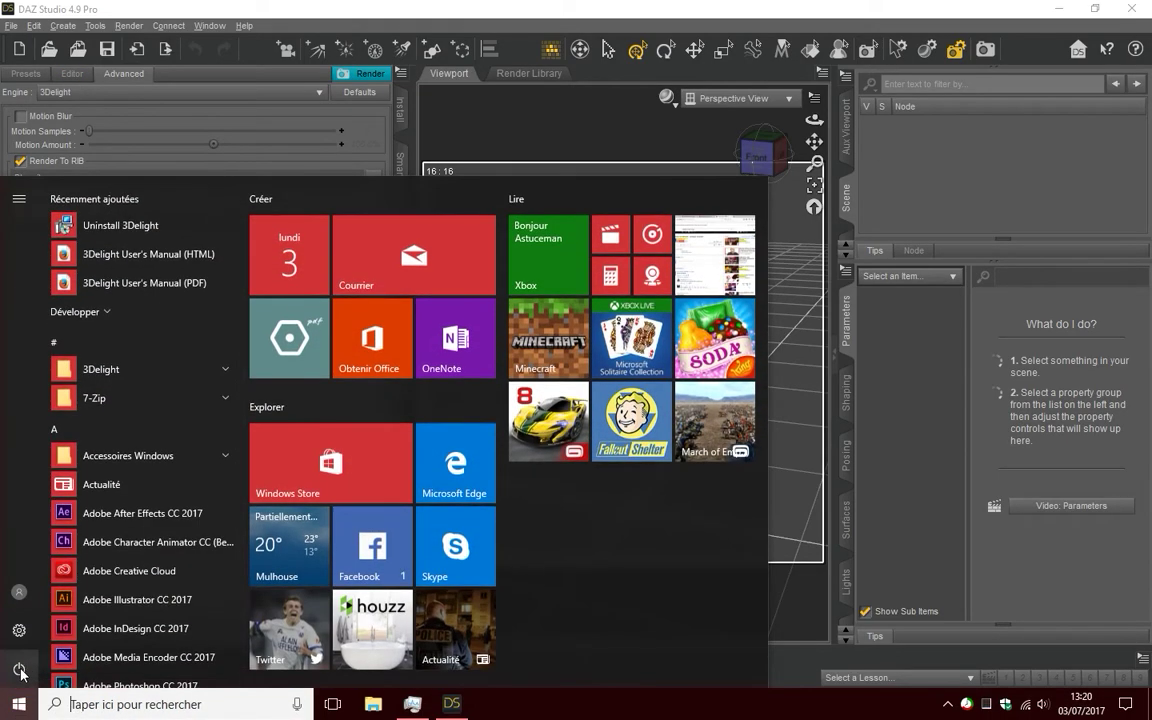
left_click(222, 368)
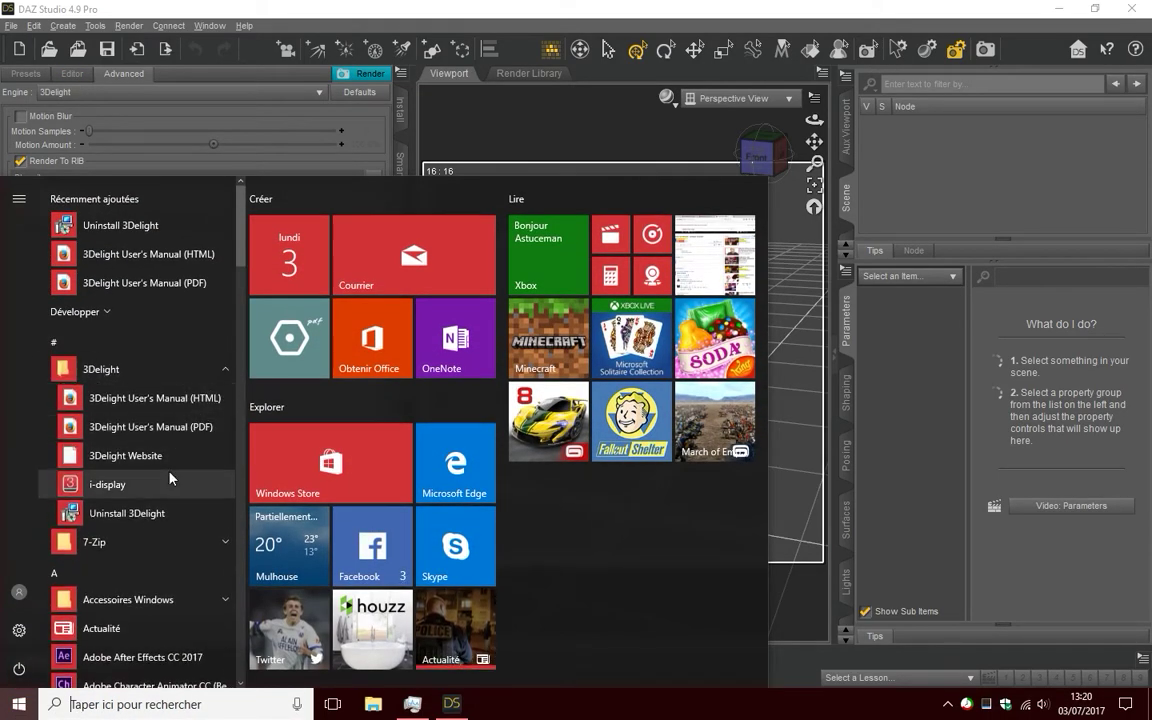
left_click(697, 7)
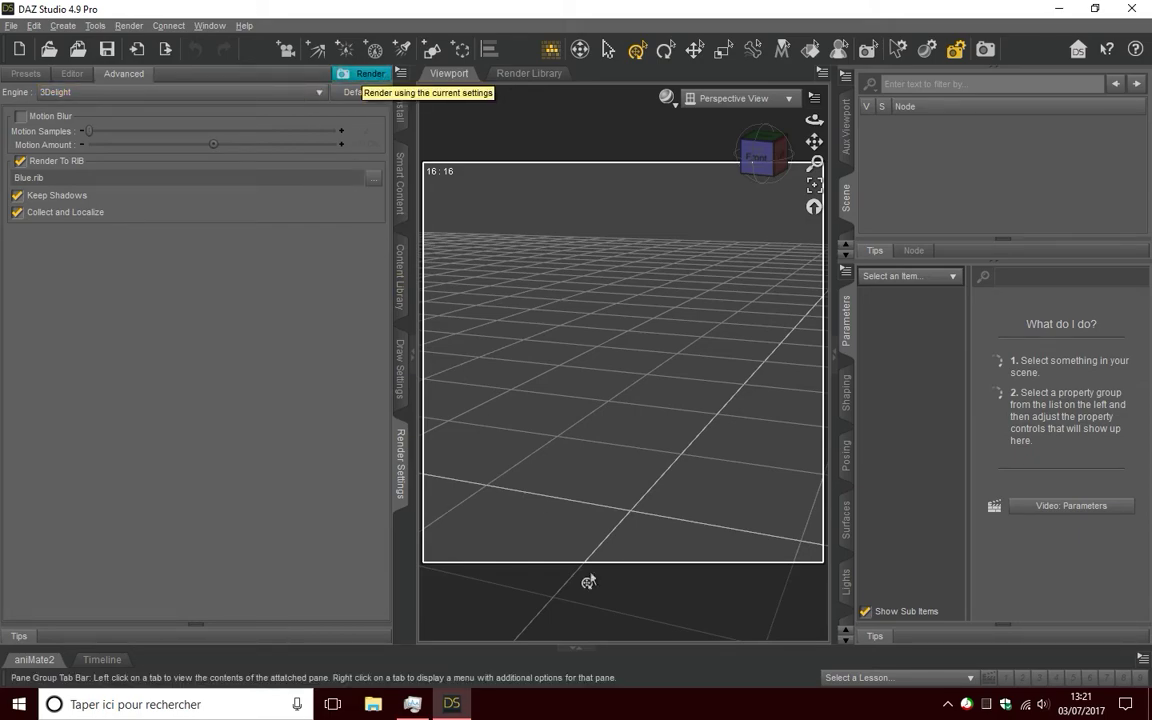
Load the Material Ball Scene from the Props category of Smart Content.
left_click(68, 75)
left_click(402, 185)
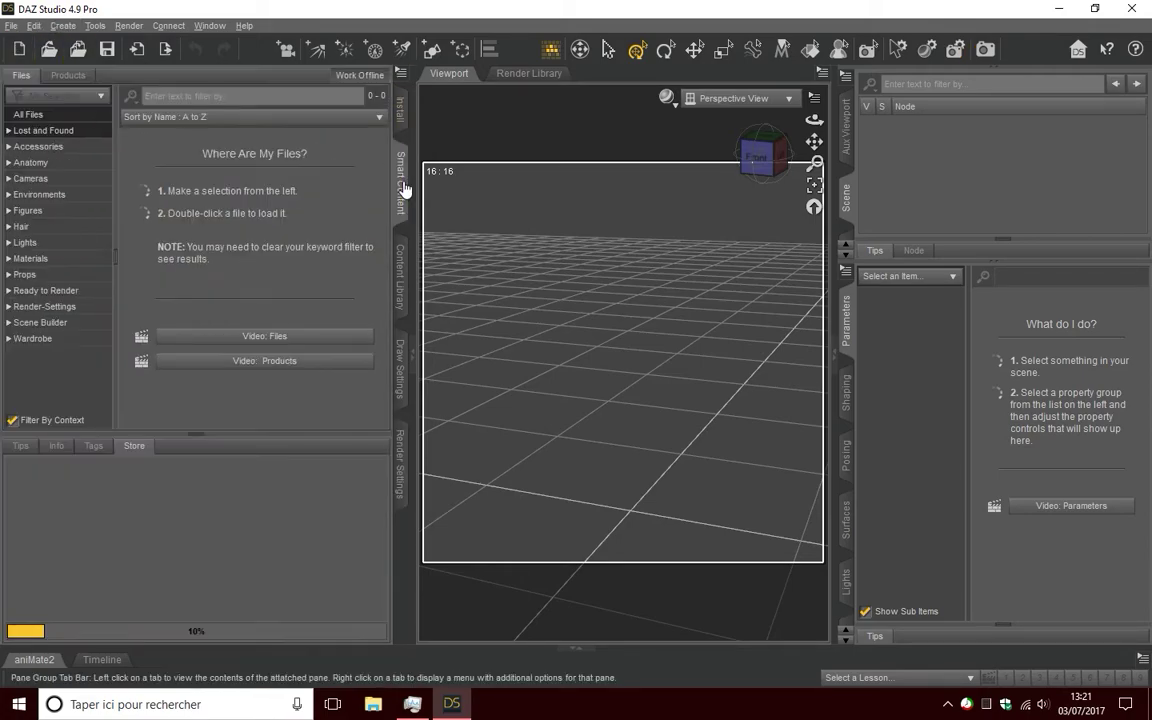
left_click(54, 447)
left_click(30, 274)
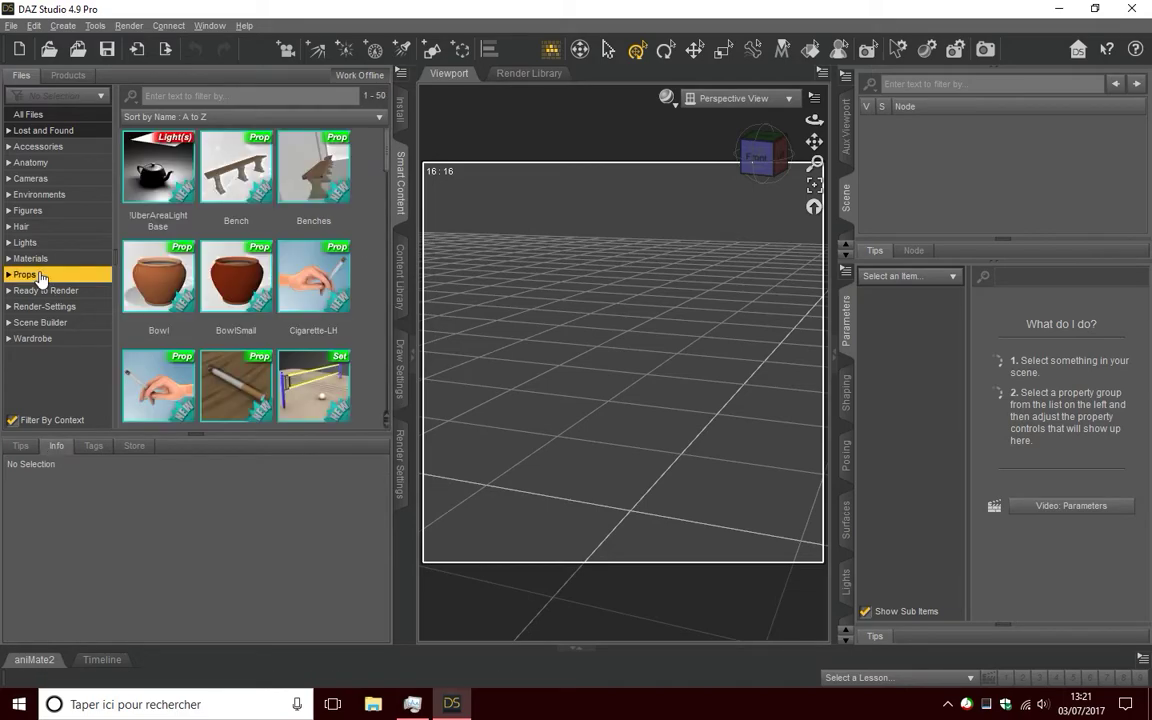
scroll(298, 240, "down", 10)
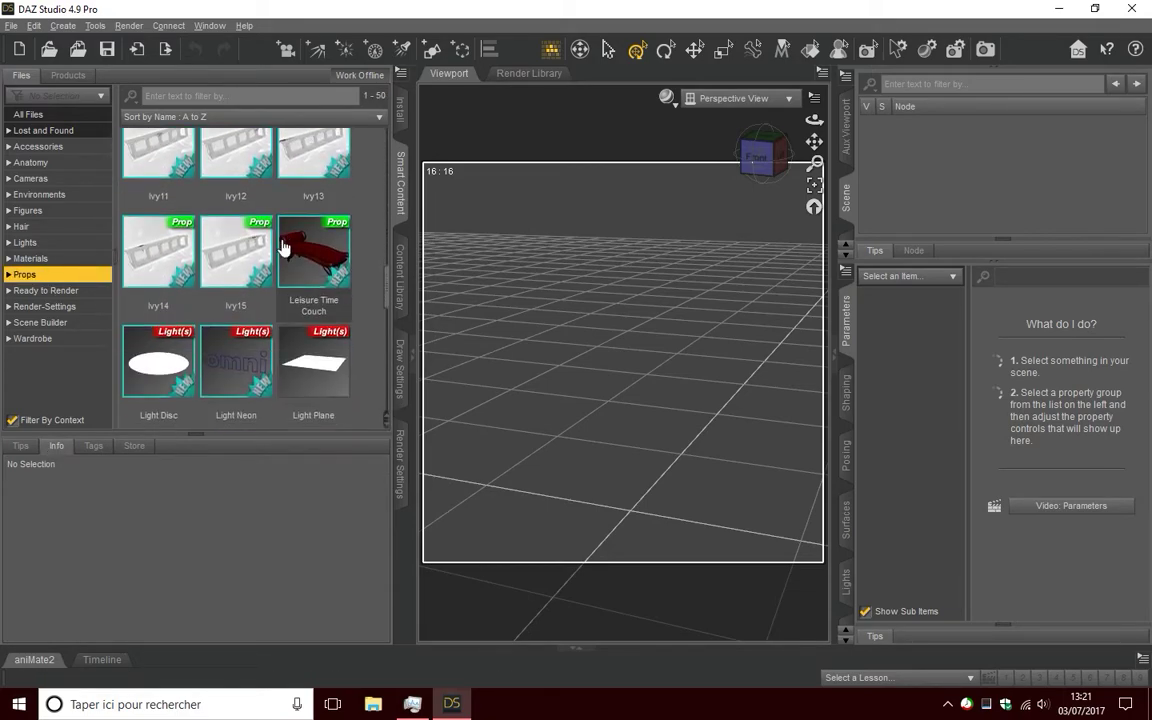
double_click(158, 280)
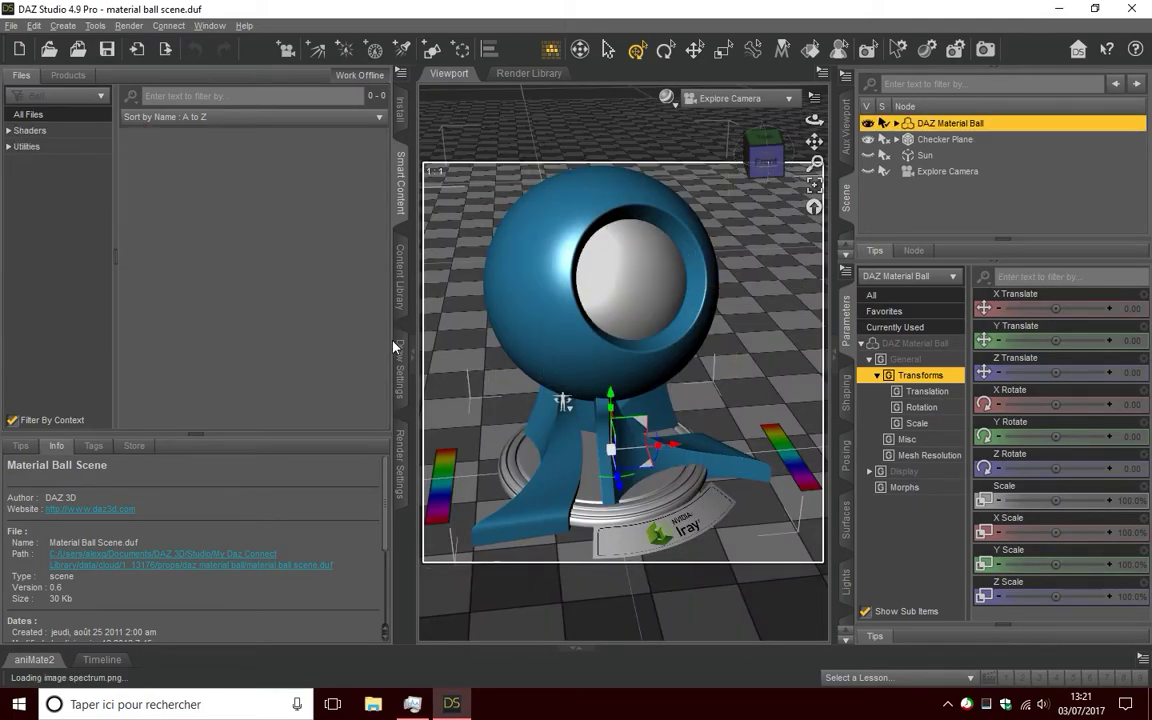
Set the render engine to 3Delight and turn off Render To RIB in the render settings.
left_click(400, 462)
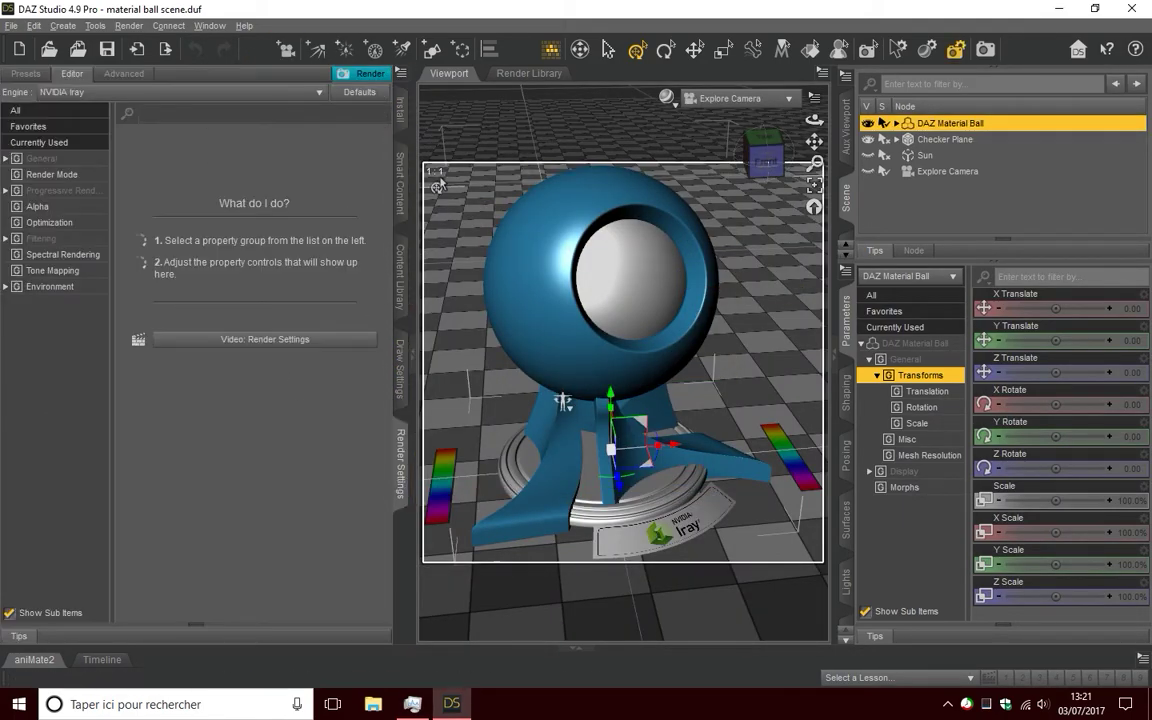
left_click(110, 91)
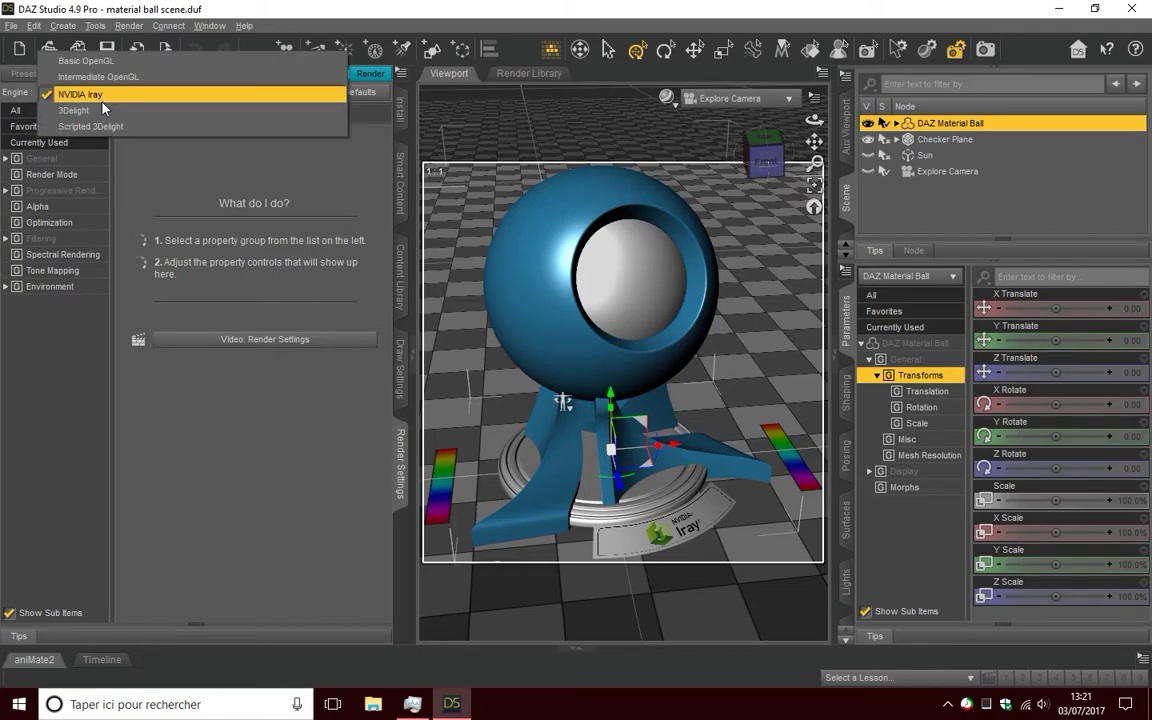
left_click(95, 77)
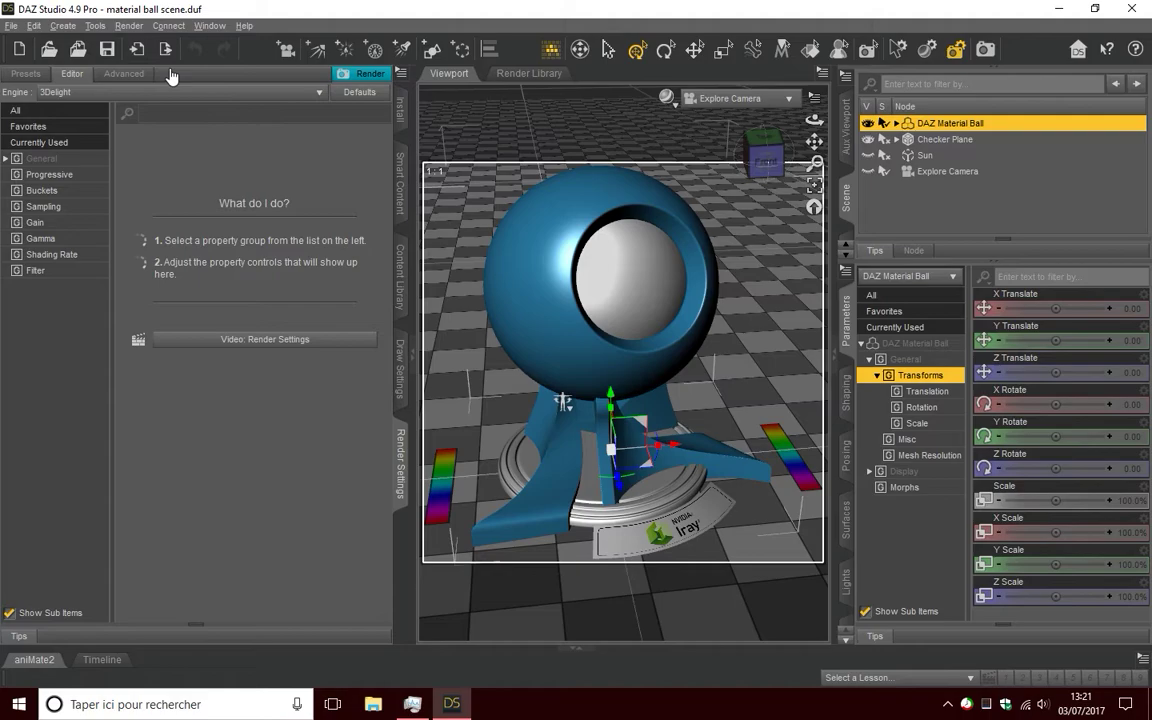
left_click(124, 74)
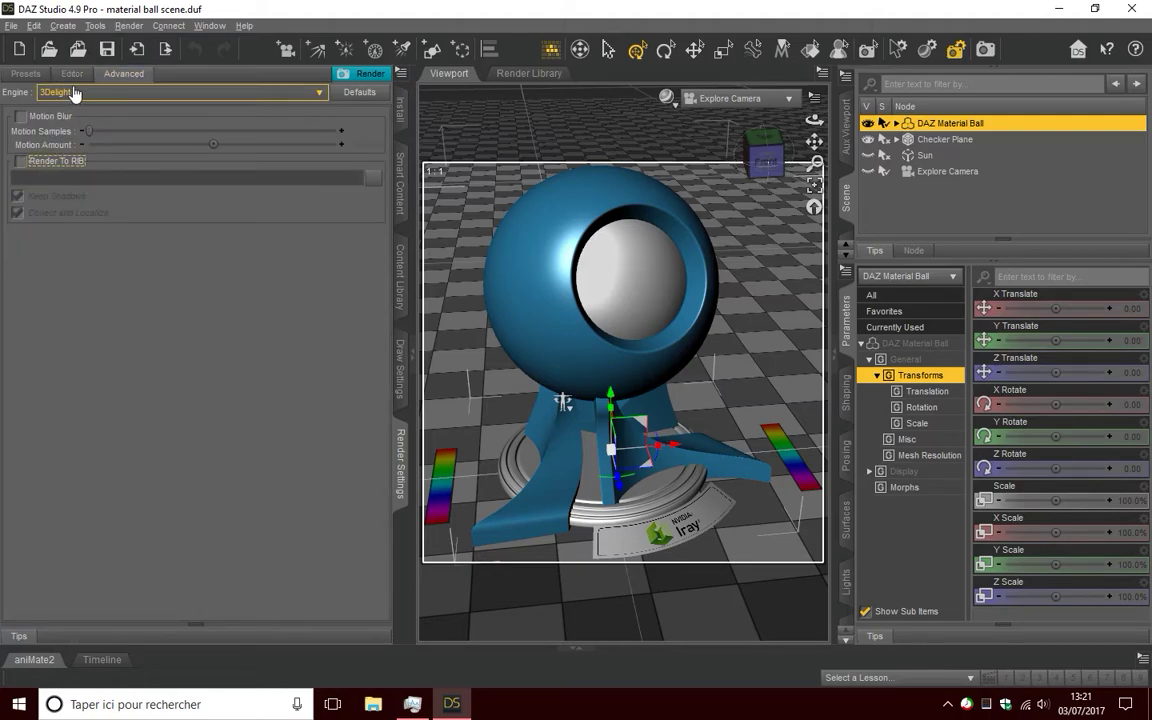
left_click(73, 76)
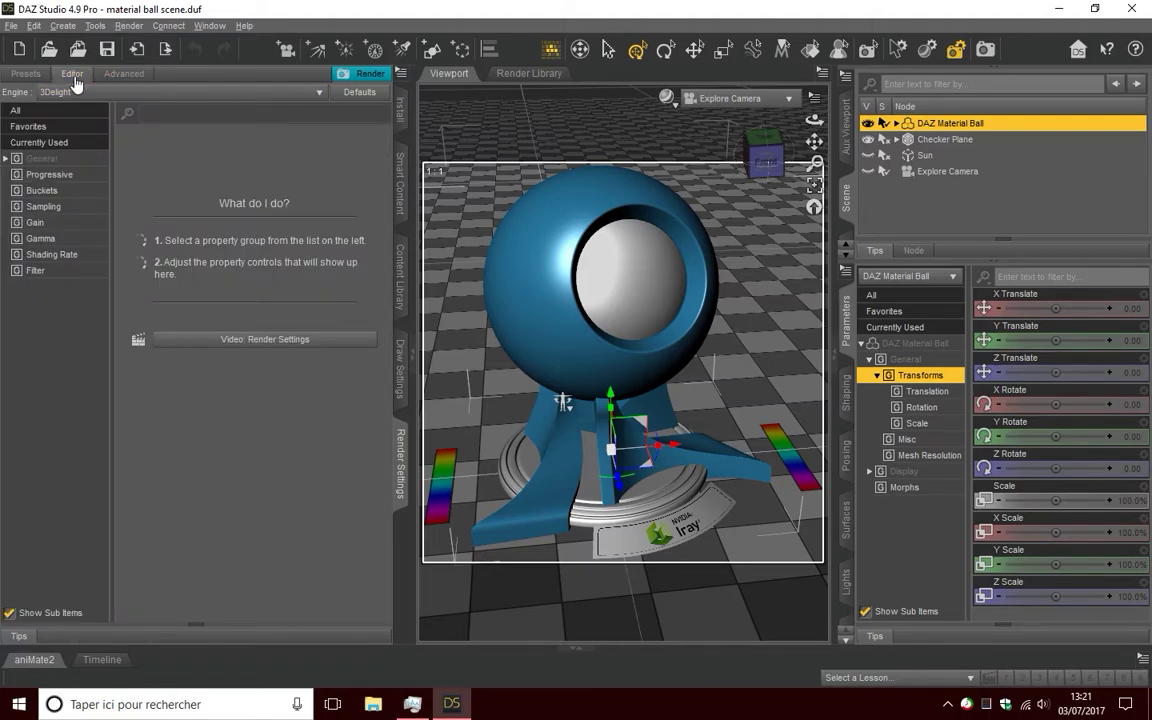
Render the material ball scene with 3Delight and move the render window away from the viewport.
left_click(368, 74)
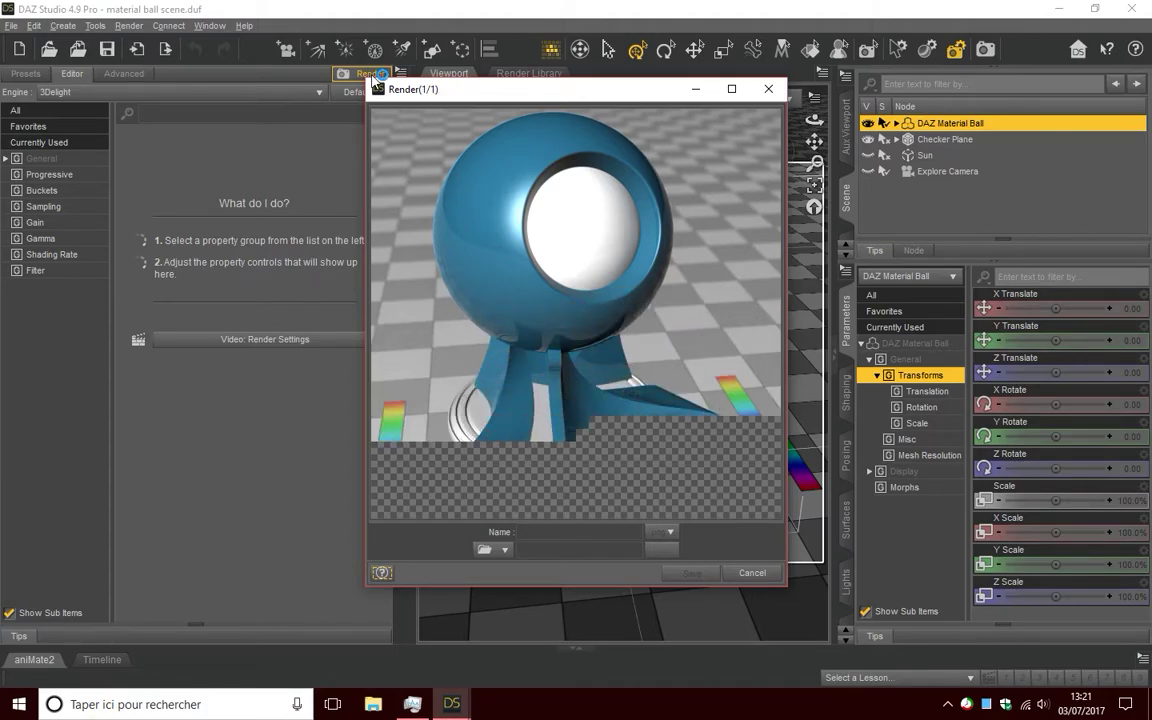
left_click_drag(535, 93, 225, 110)
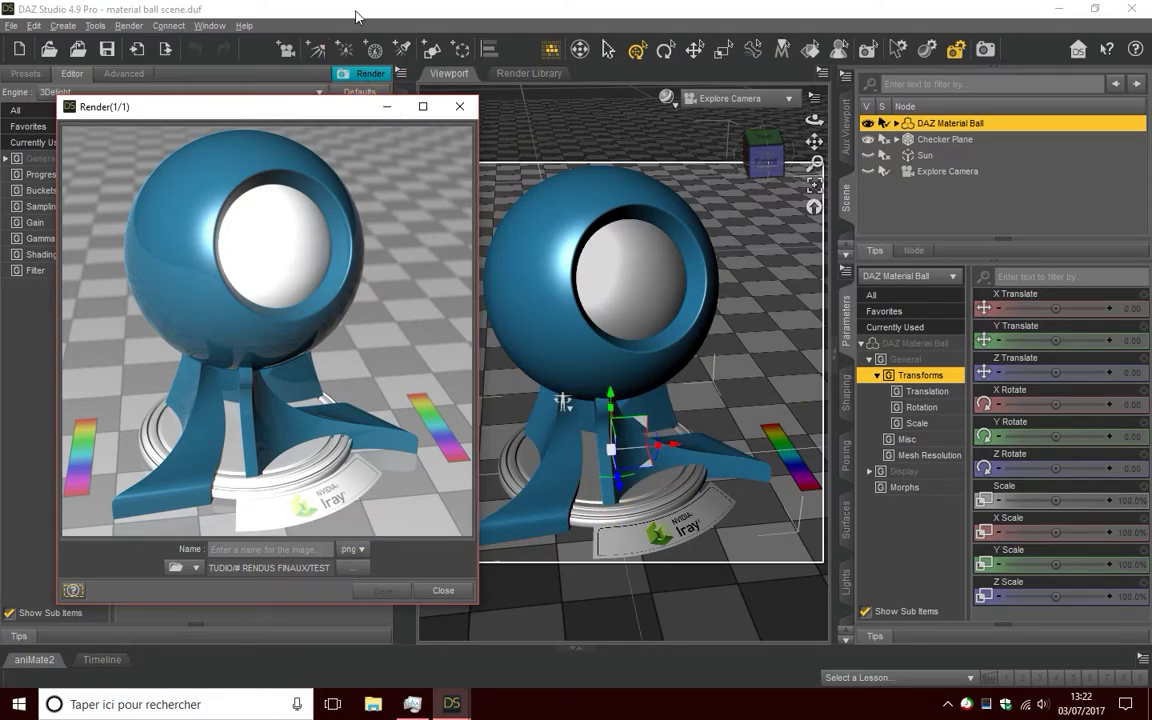
key("Escape")
Enable Render To RIB with Keep Shadows and Collect and Localize, outputting to a file named Blue on the desktop.
left_click(136, 76)
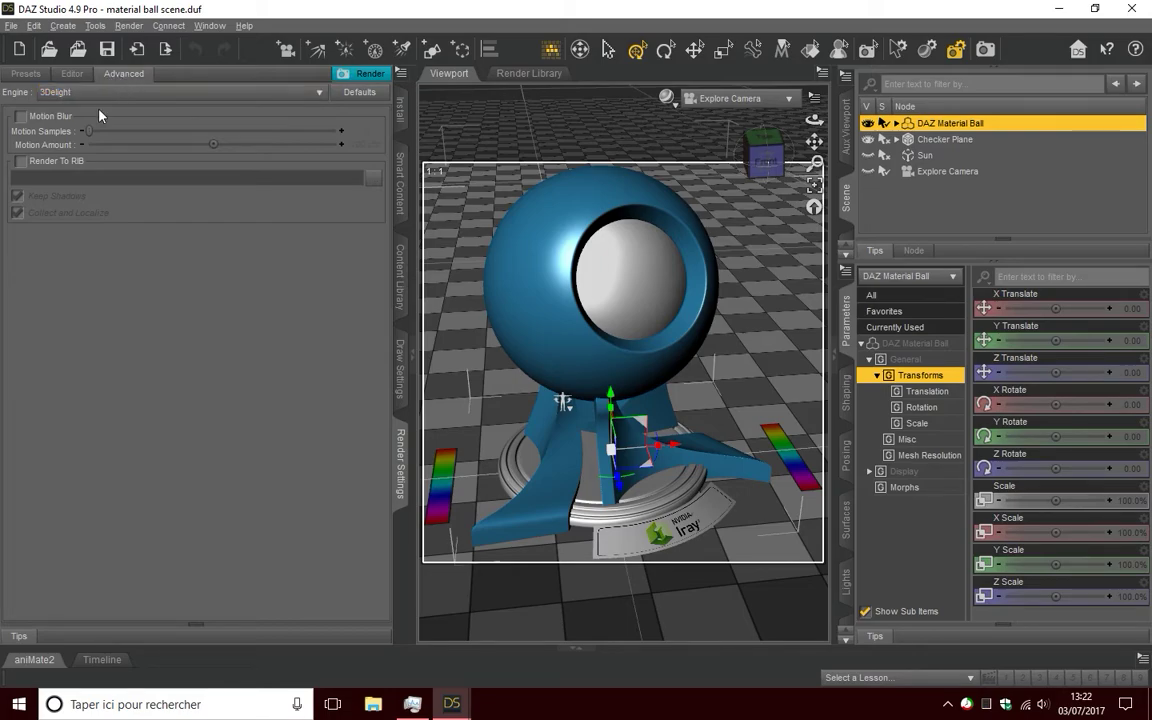
left_click(21, 163)
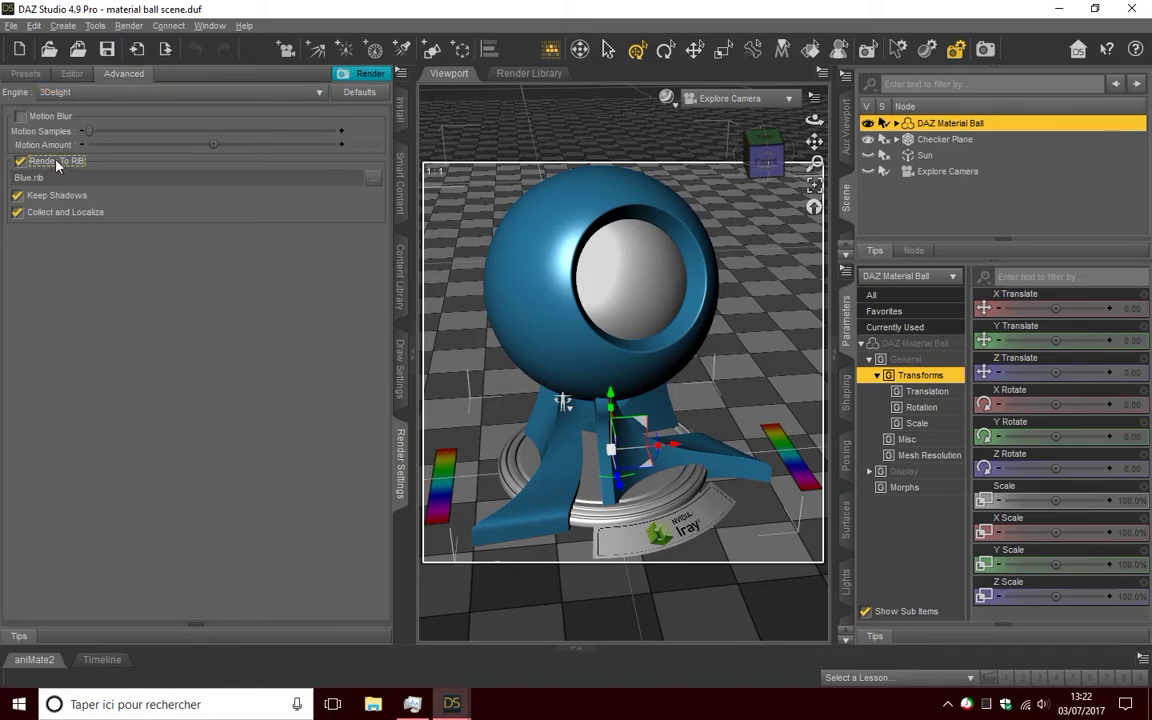
left_click(17, 212)
left_click(373, 177)
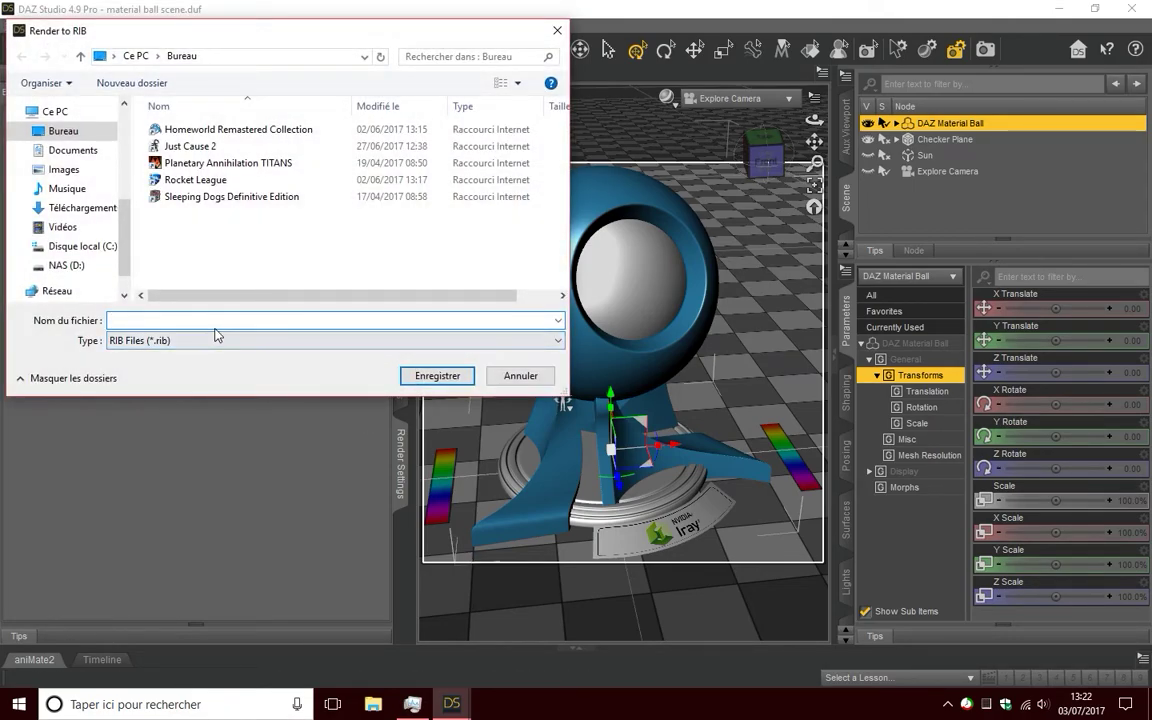
type("Blue")
key("Return")
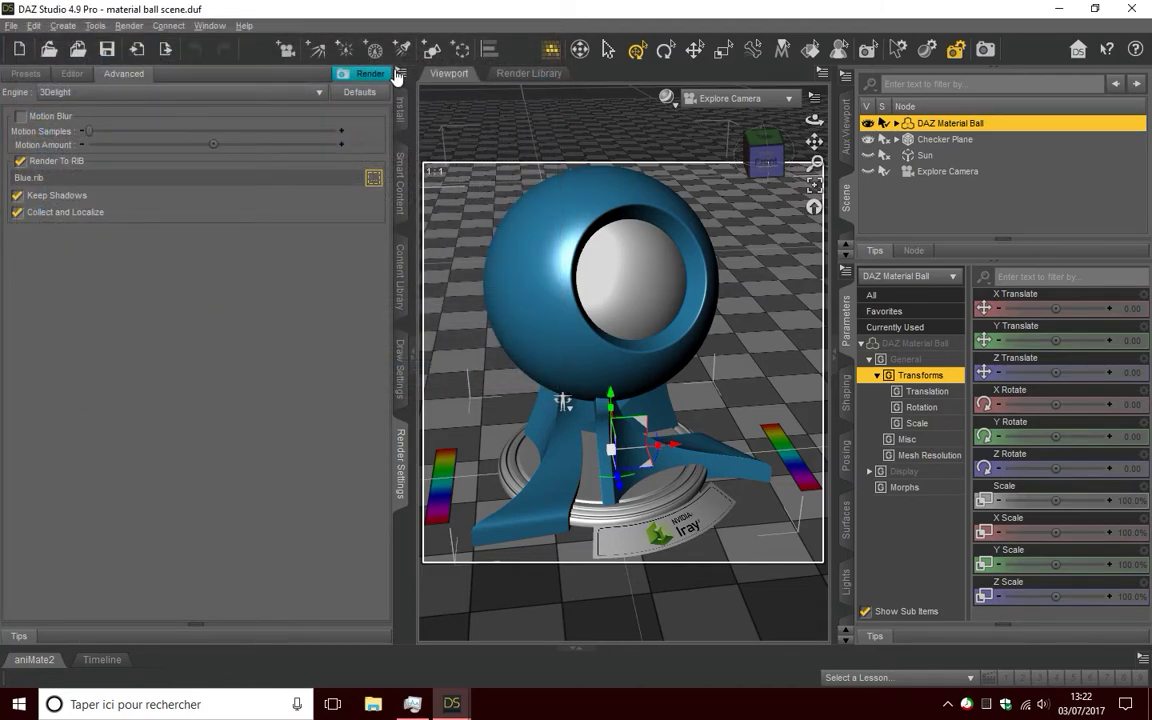
Render the scene to the RIB file and minimise the DAZ Studio windows to reach the desktop.
left_click(365, 74)
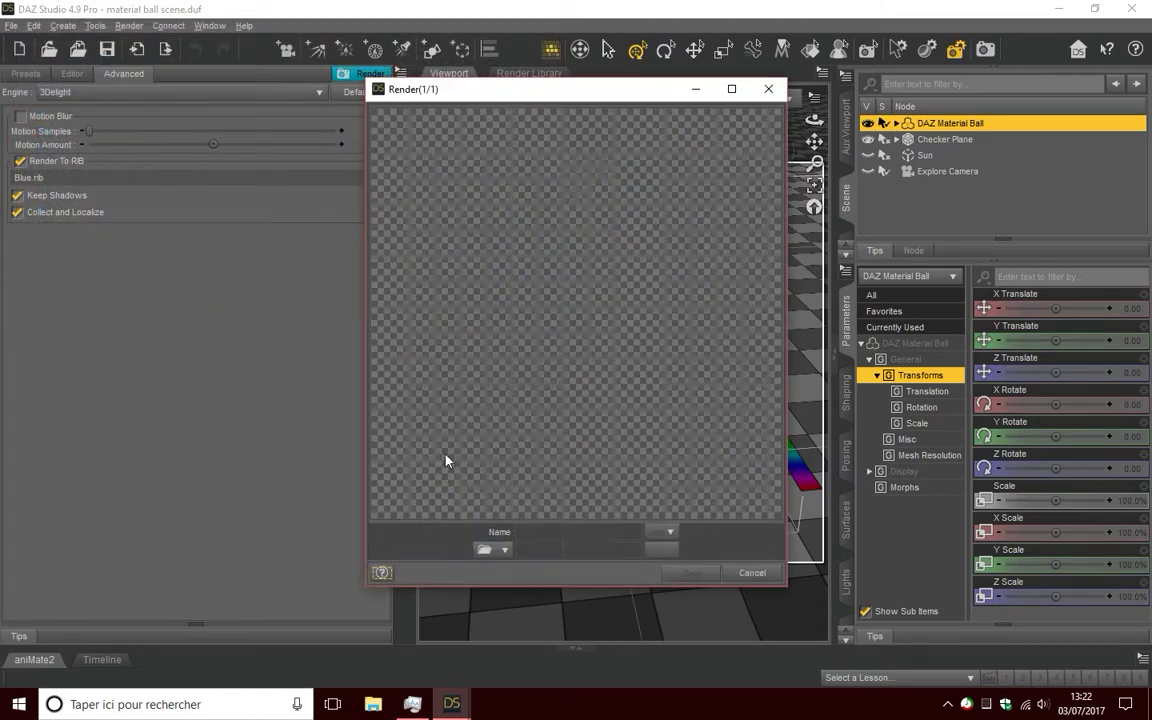
left_click(767, 91)
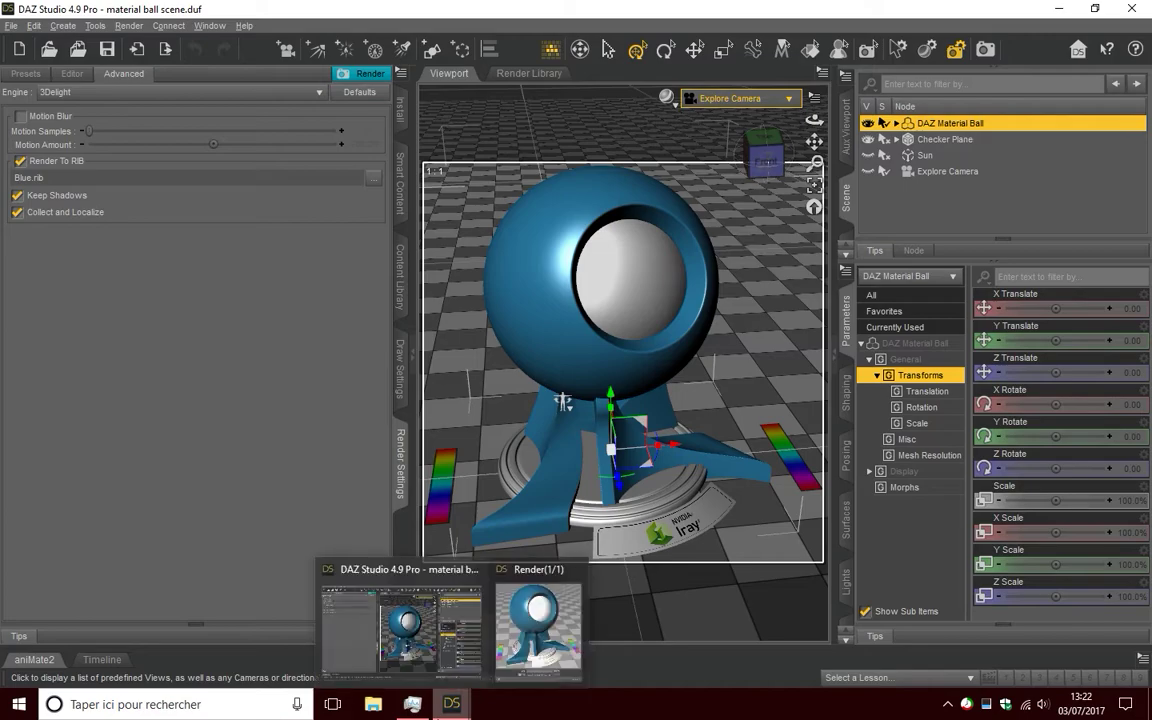
left_click(1060, 7)
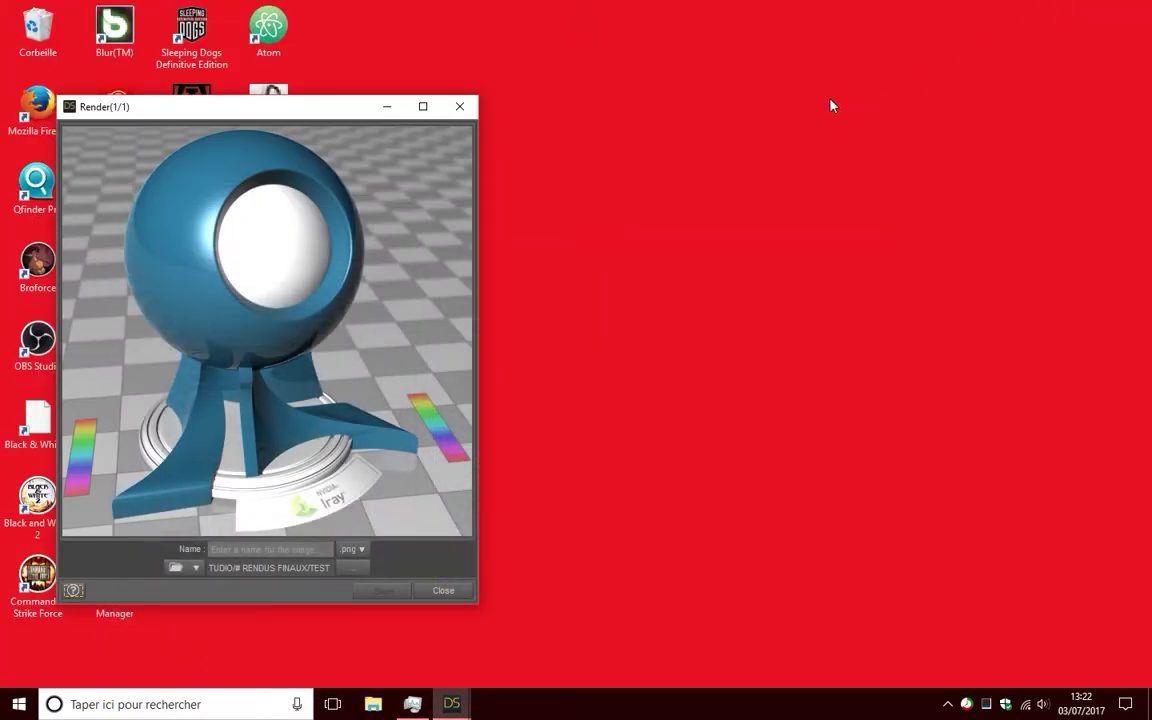
left_click(386, 107)
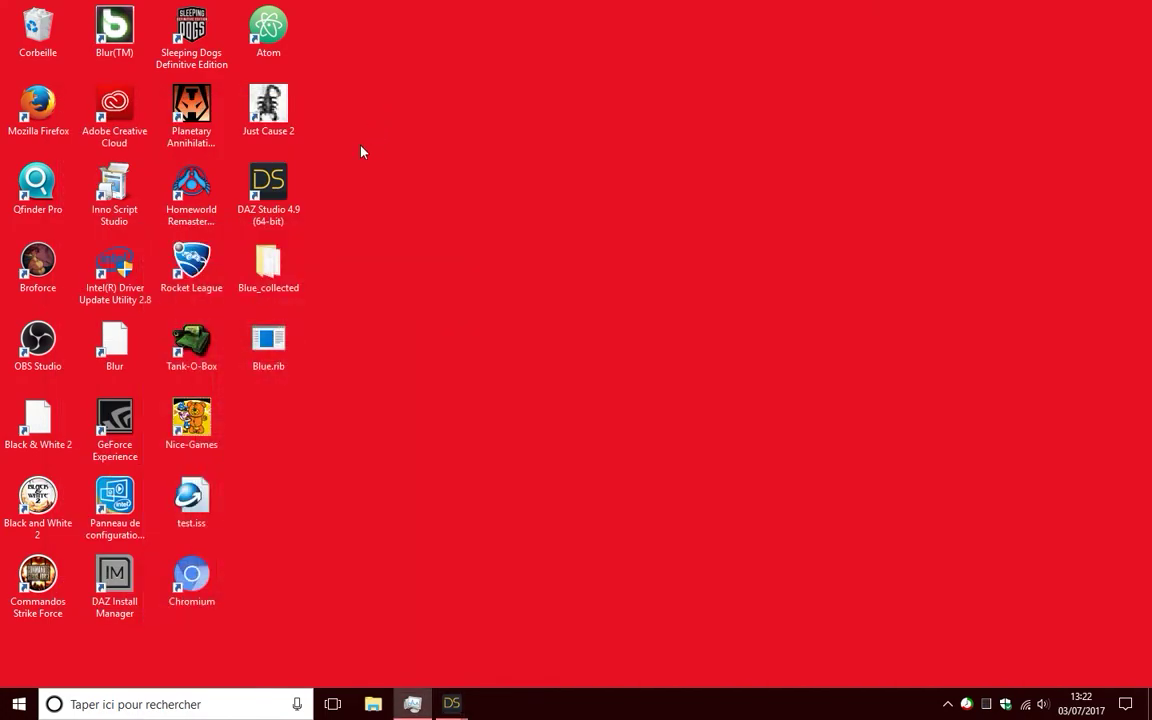
Delete the Blue.rib file from the desktop, keeping the Blue_collected folder.
left_click_drag(363, 248, 233, 408)
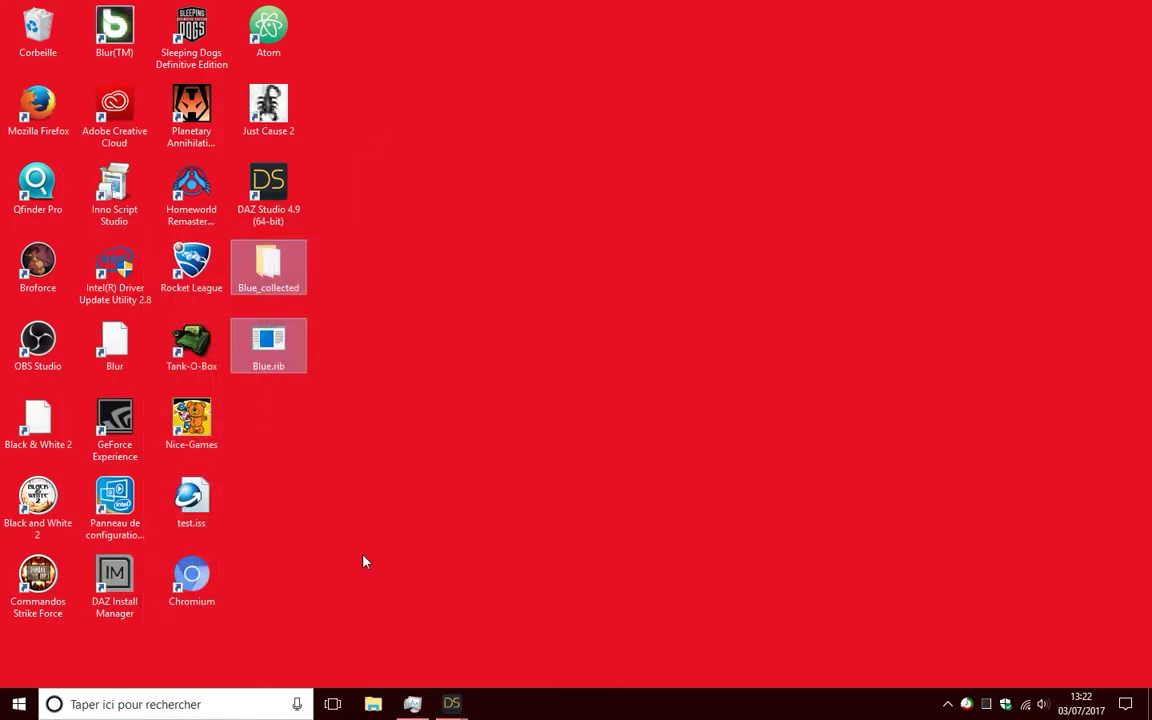
left_click(424, 421)
left_click_drag(404, 310, 282, 420)
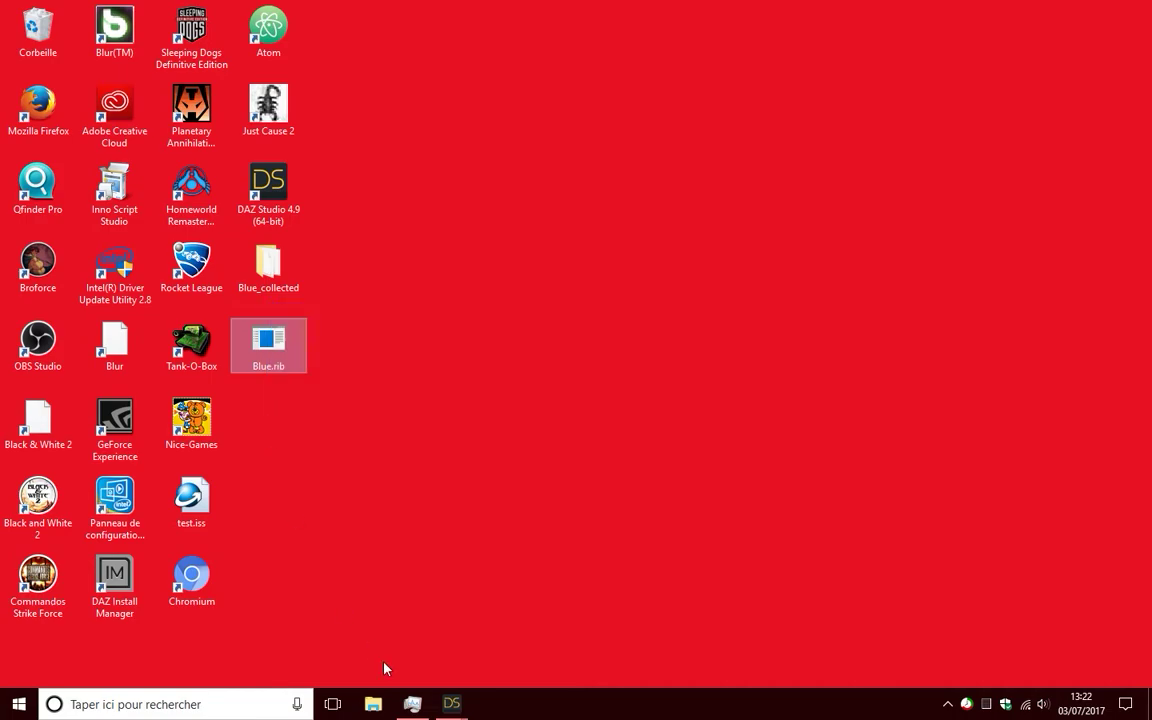
key("Delete")
Open the Blue_collected folder and launch its Blue.rib file to render it in standalone 3Delight.
double_click(285, 258)
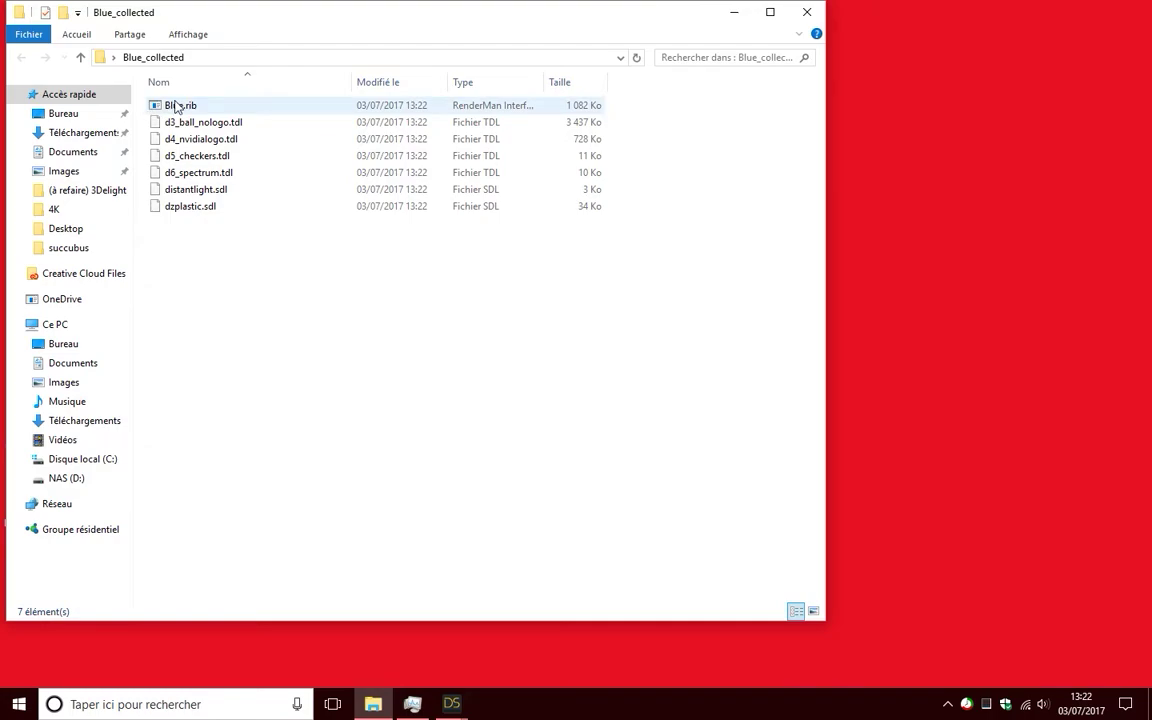
left_click_drag(200, 264, 186, 112)
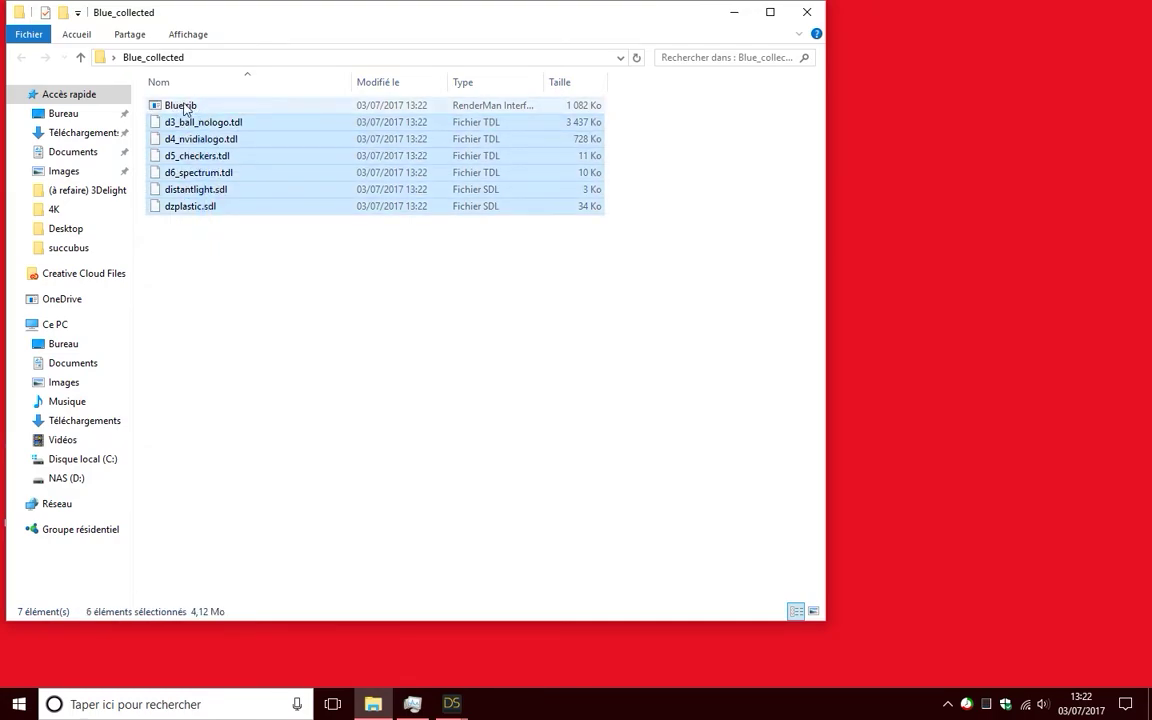
left_click(160, 105)
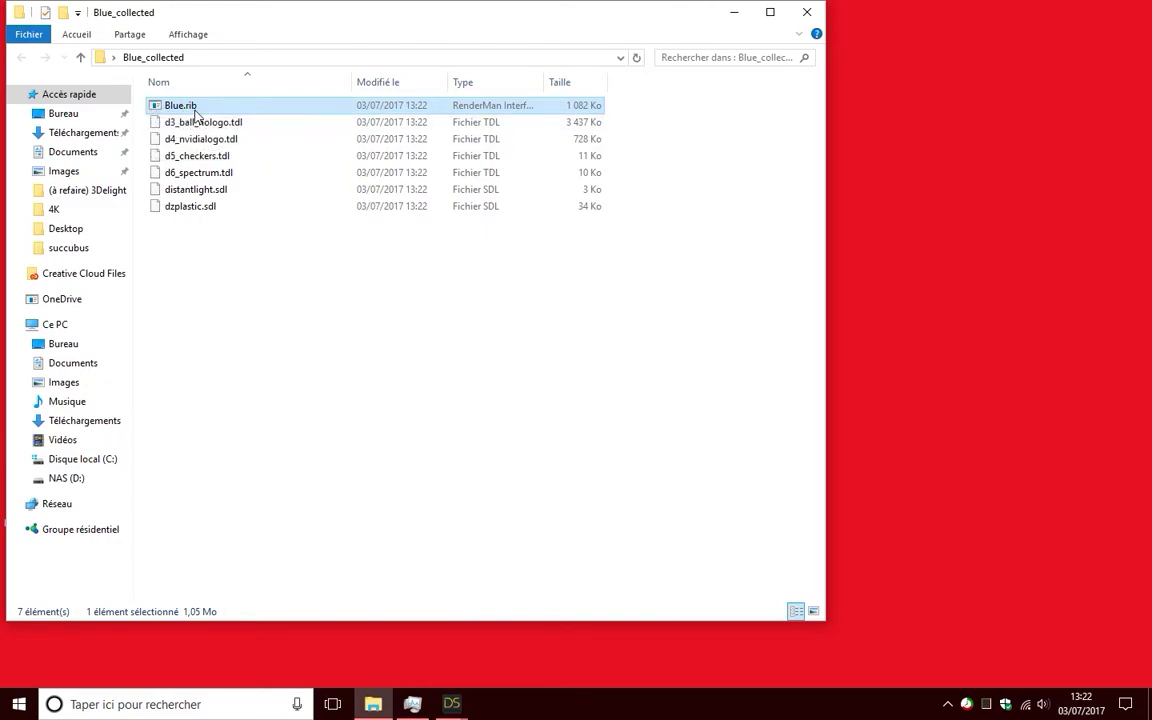
double_click(196, 115)
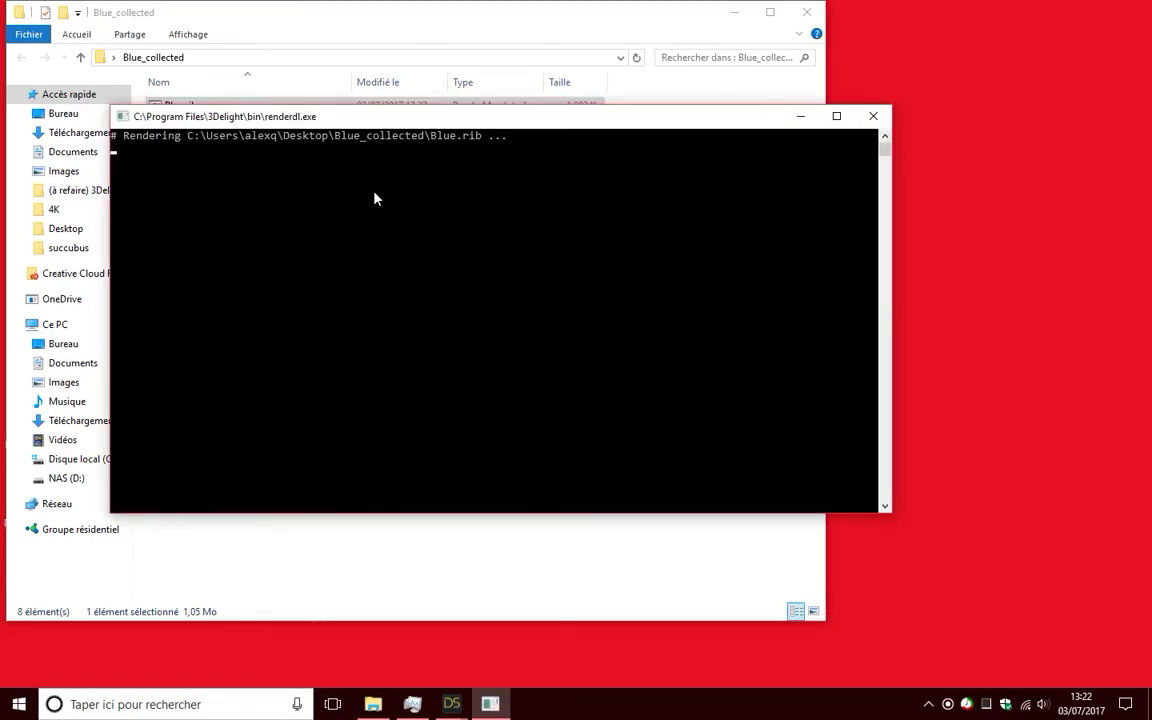
Clear the console and folder windows out of the way and maximise the 3Delight Display window.
left_click_drag(323, 128, 711, 150)
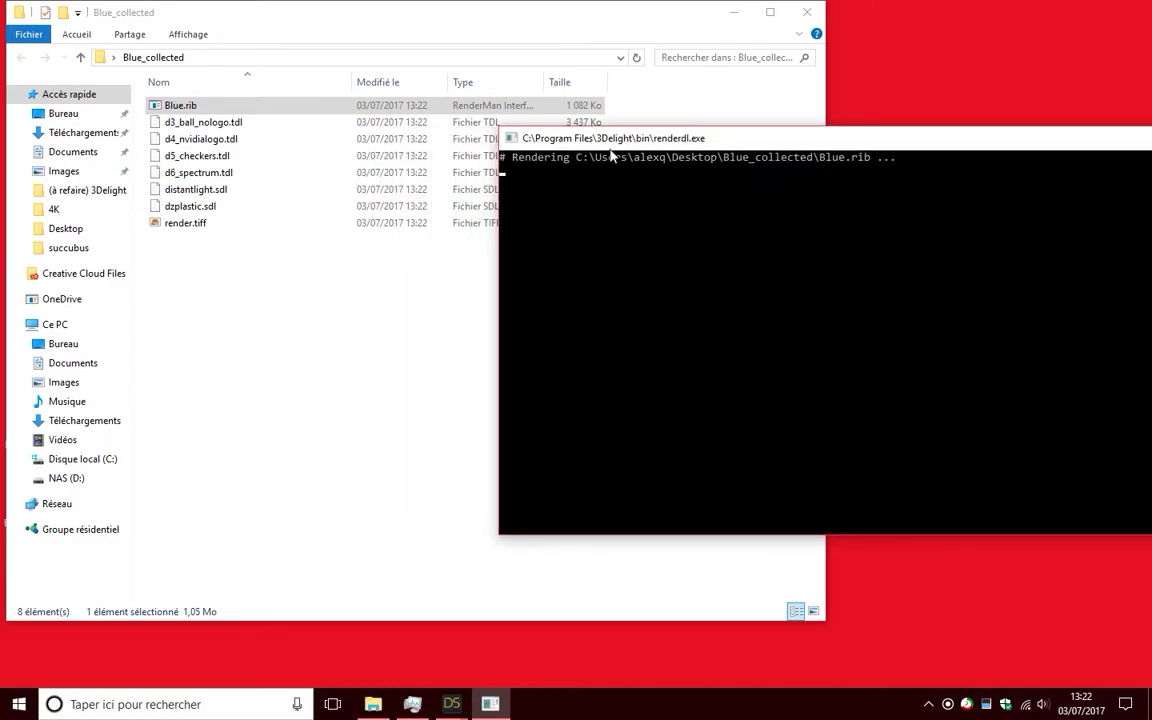
left_click(660, 15)
left_click(731, 14)
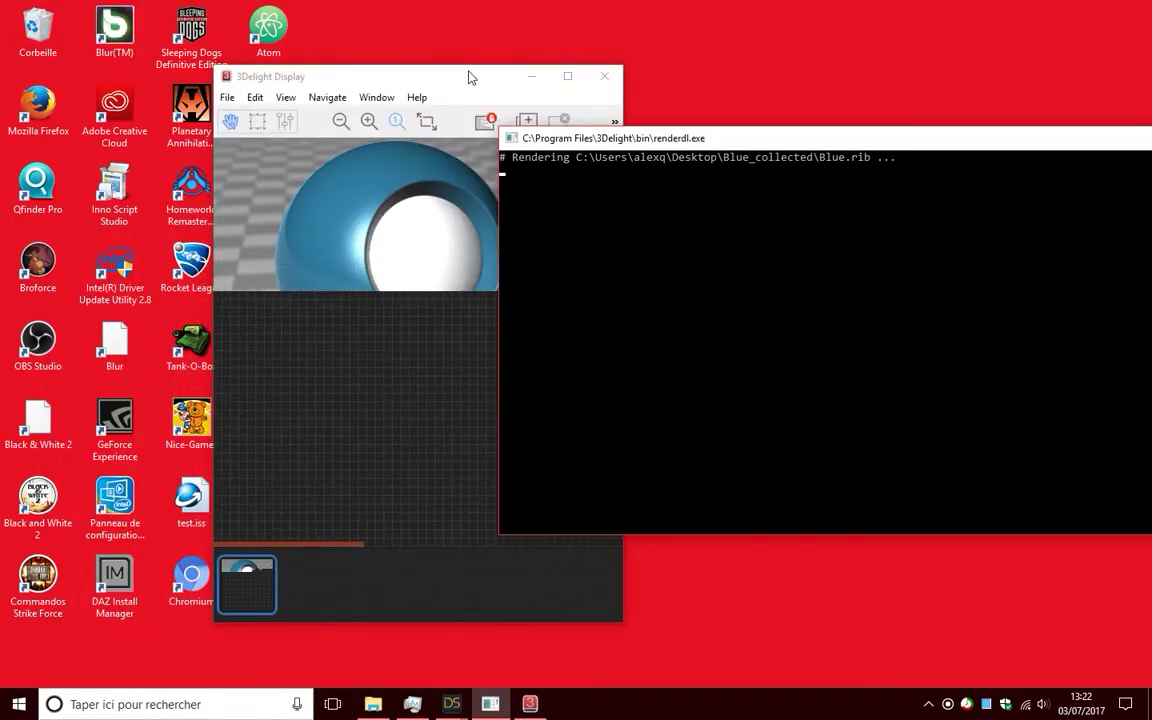
left_click(466, 77)
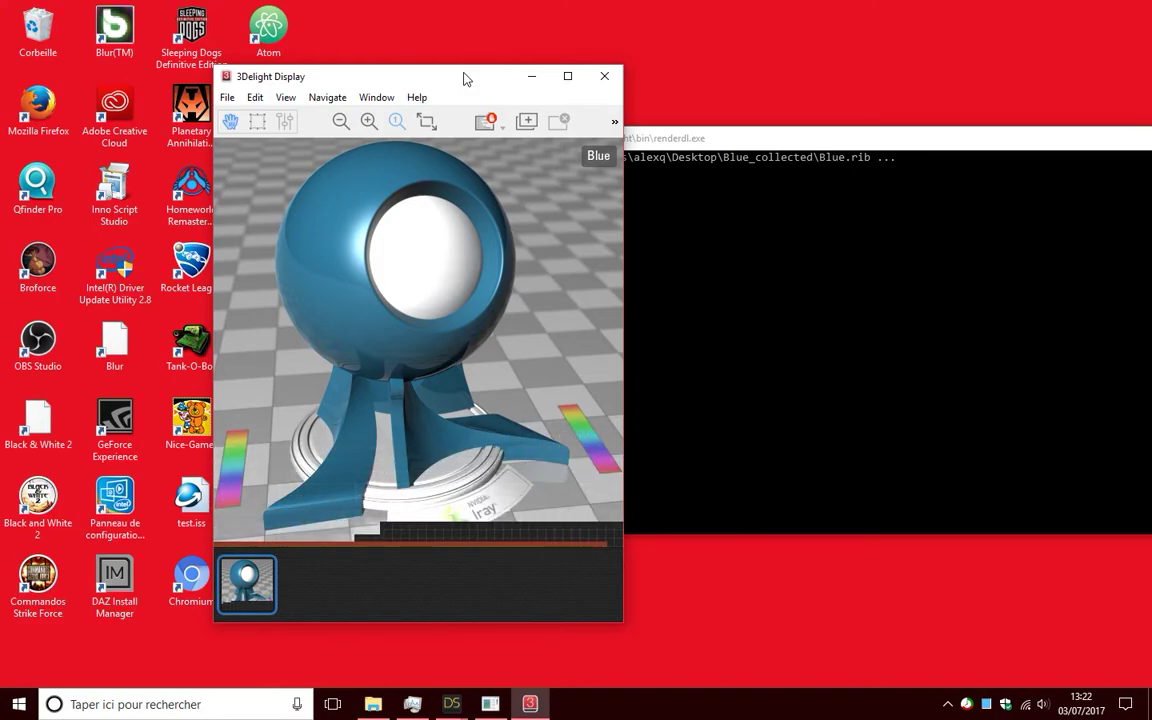
left_click(567, 76)
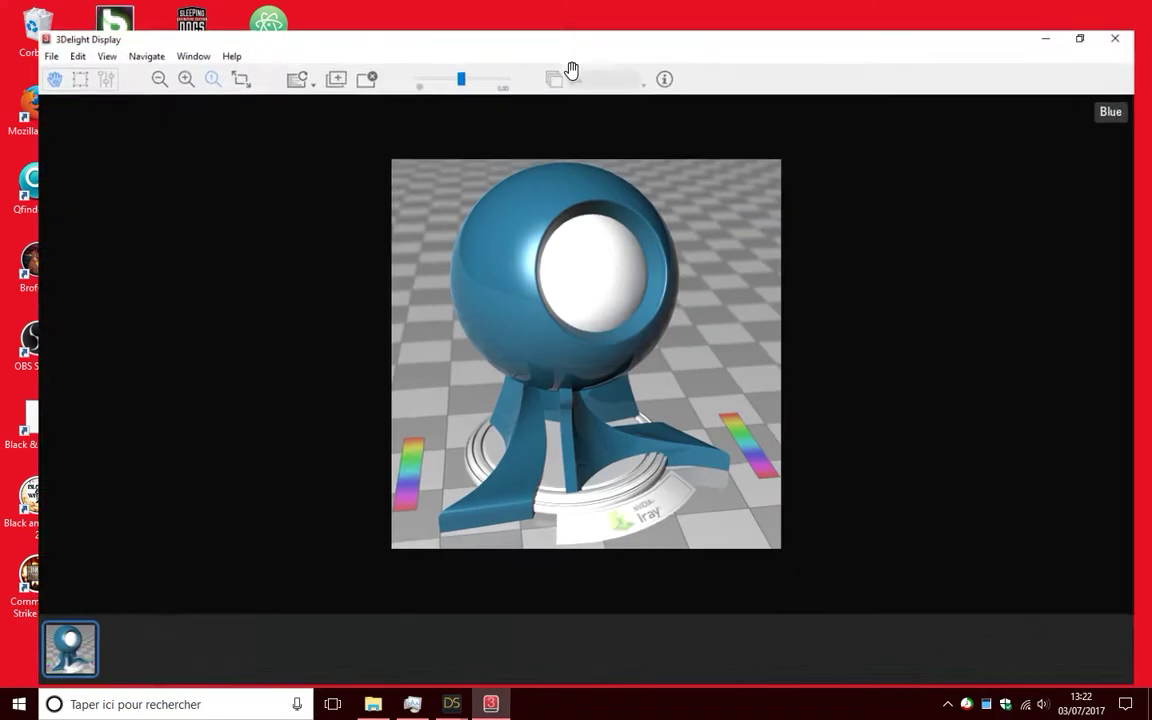
Check the render time in the image info and bring up the DAZ Studio render for comparison.
left_click(658, 51)
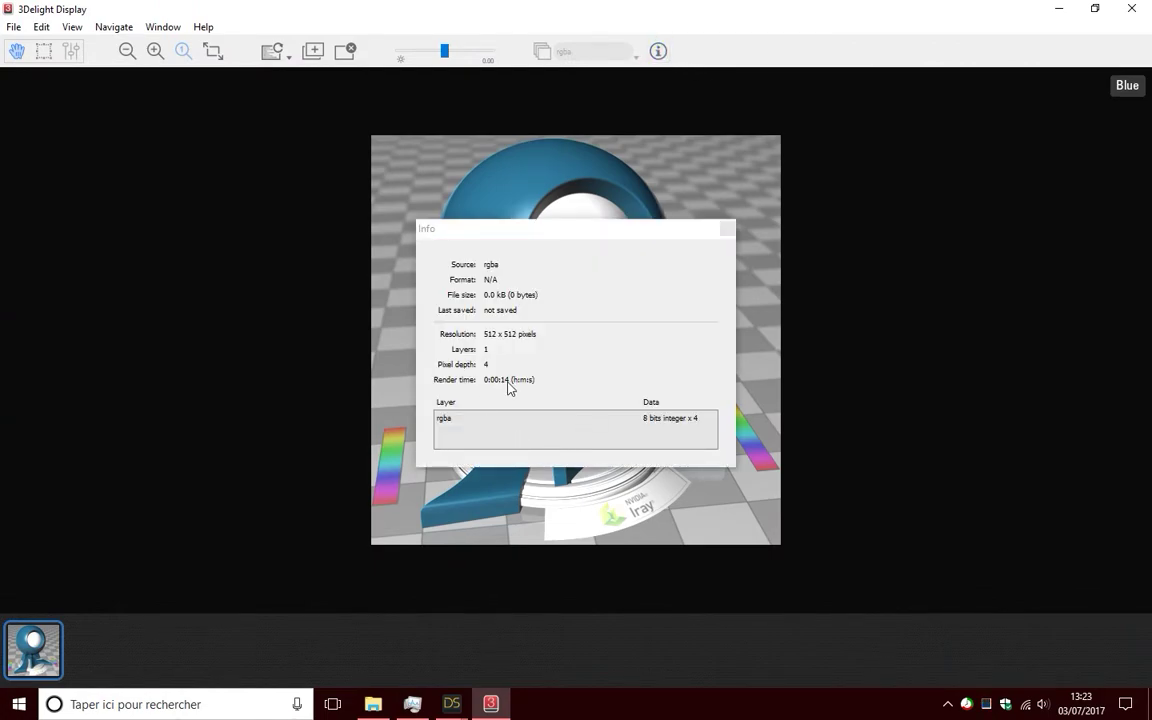
mouse_move(467, 709)
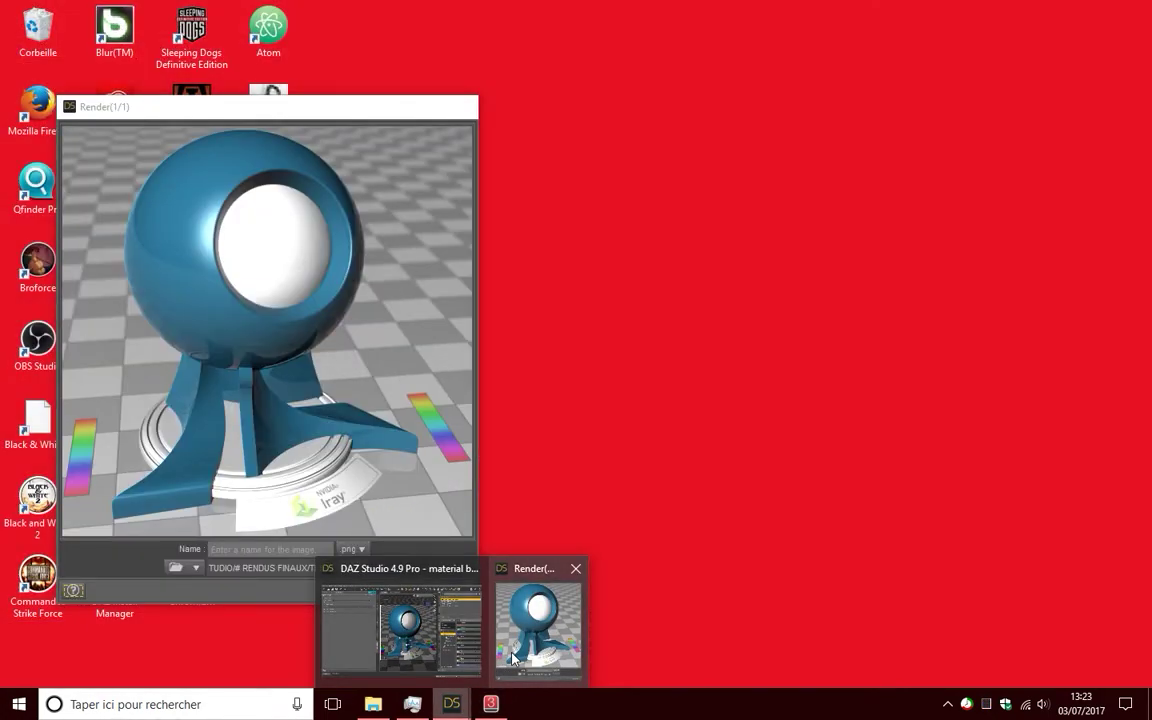
left_click(512, 657)
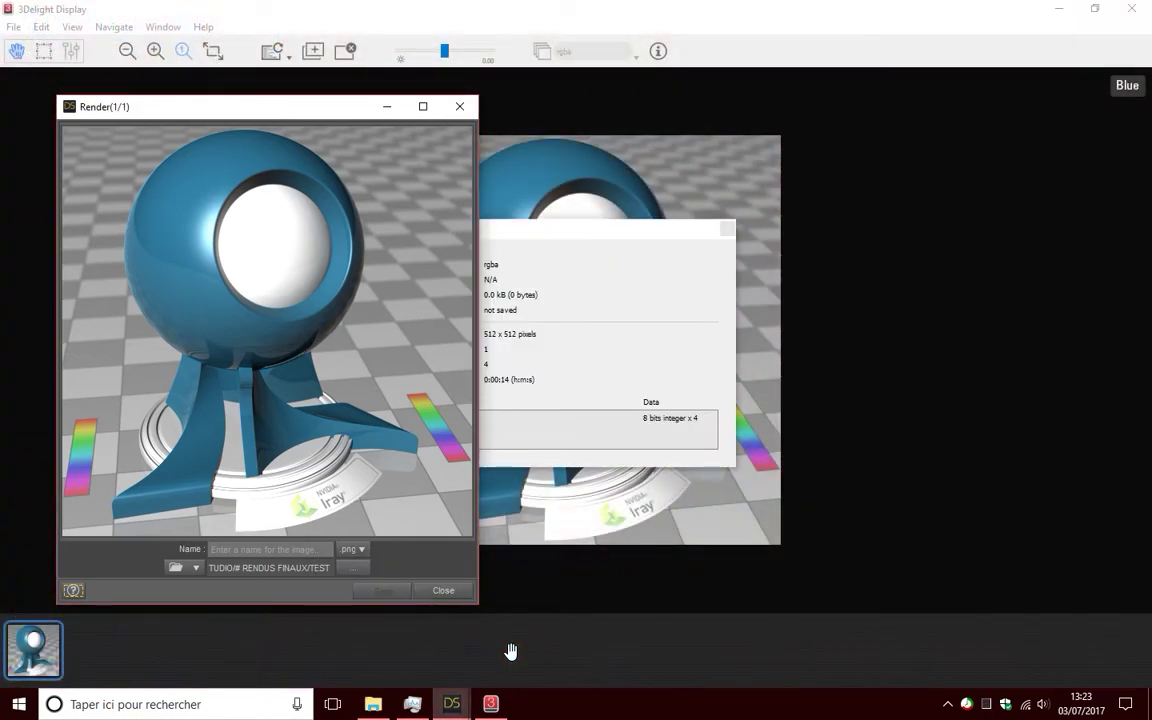
Close the image info and restore the 3Delight Display window to a smaller size, placing it beside the DAZ Studio render.
mouse_move(494, 712)
left_click(711, 52)
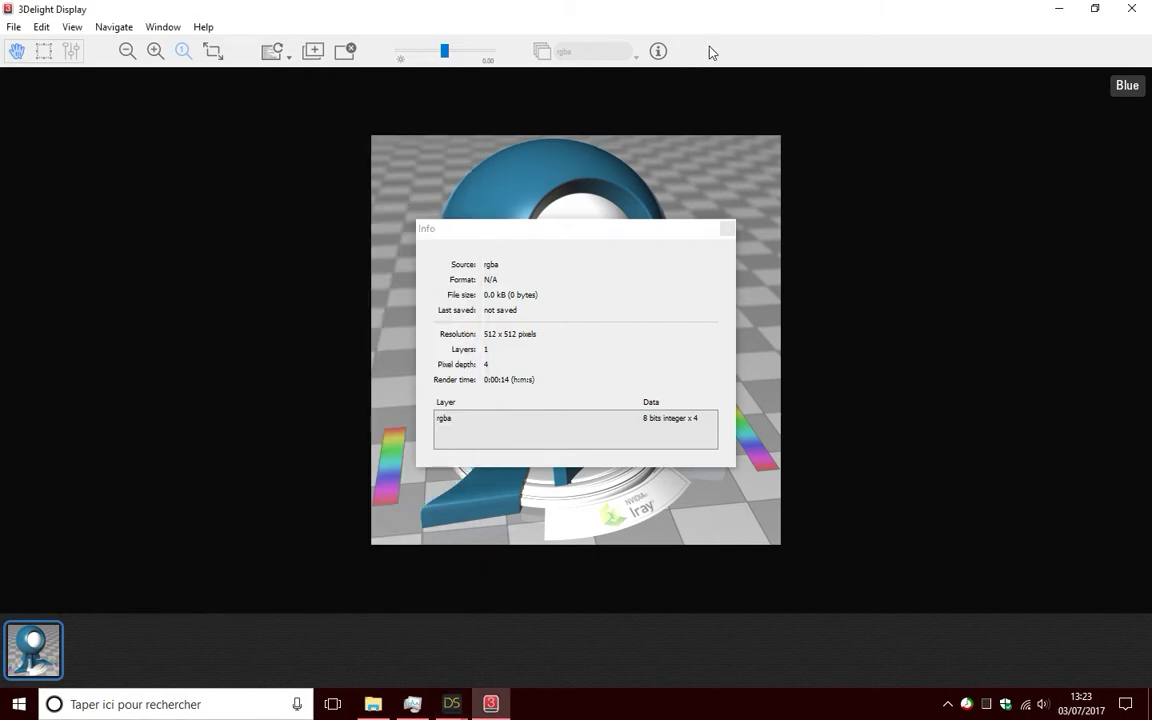
left_click(728, 229)
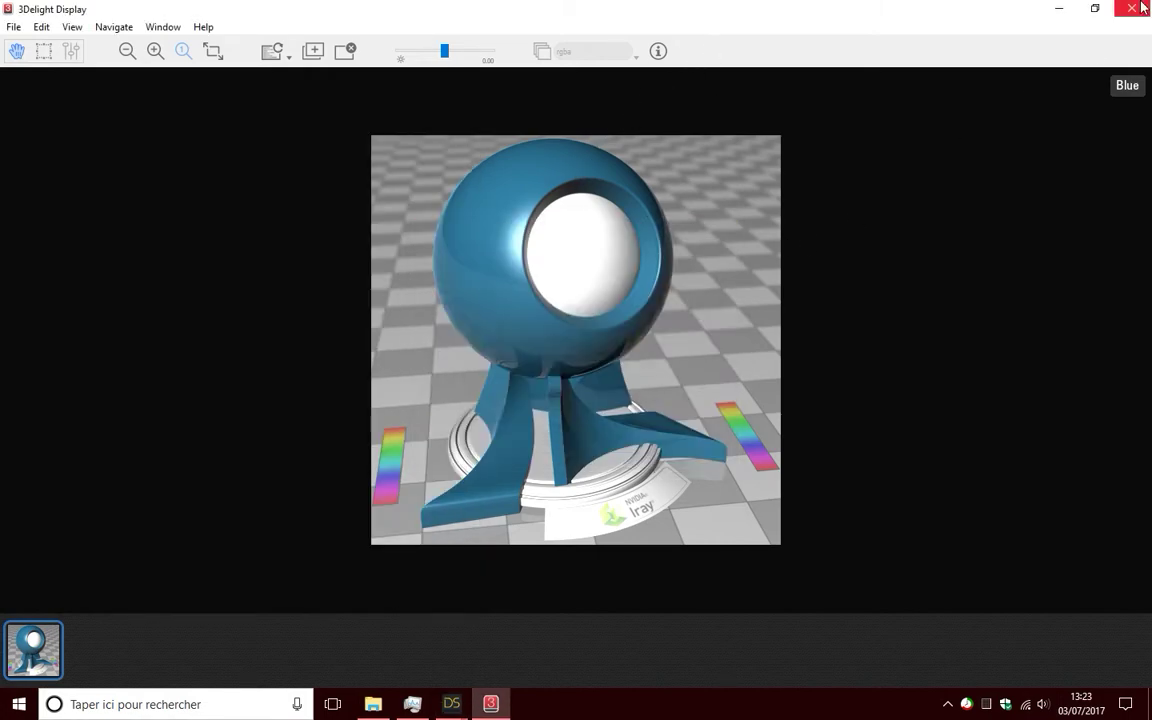
double_click(1020, 8)
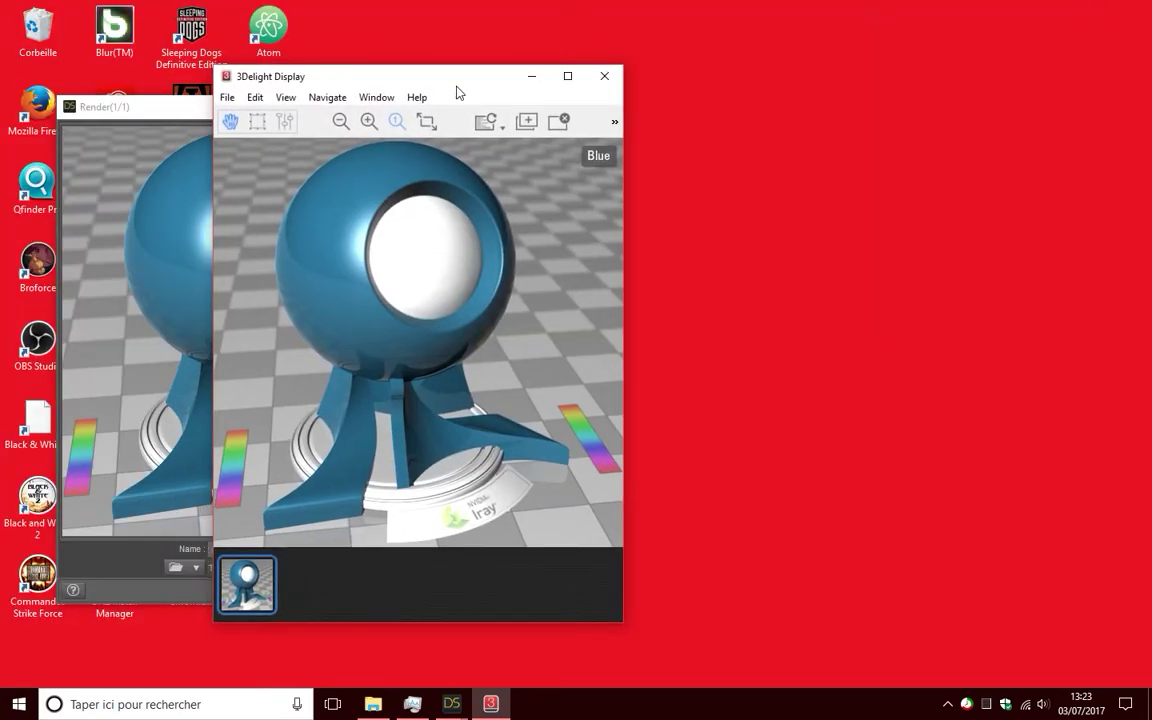
left_click_drag(460, 78, 772, 80)
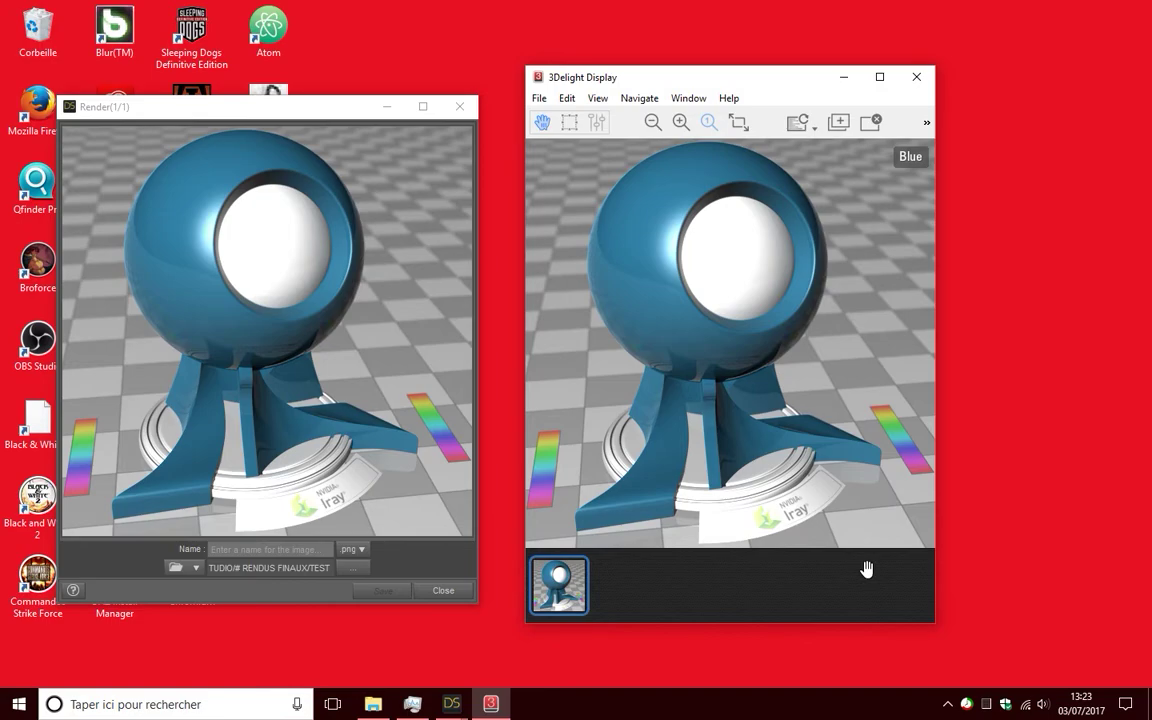
mouse_move(452, 700)
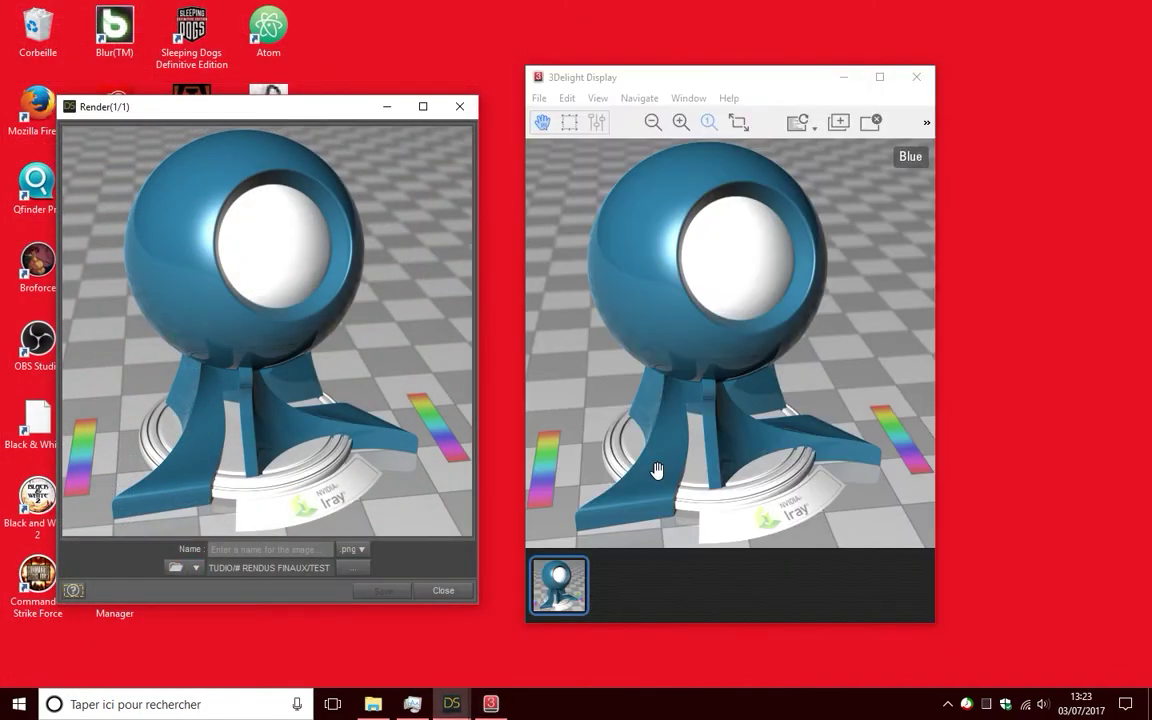
Try the sRGB color profile on the 3Delight image, and set the profile back to None.
left_click(539, 98)
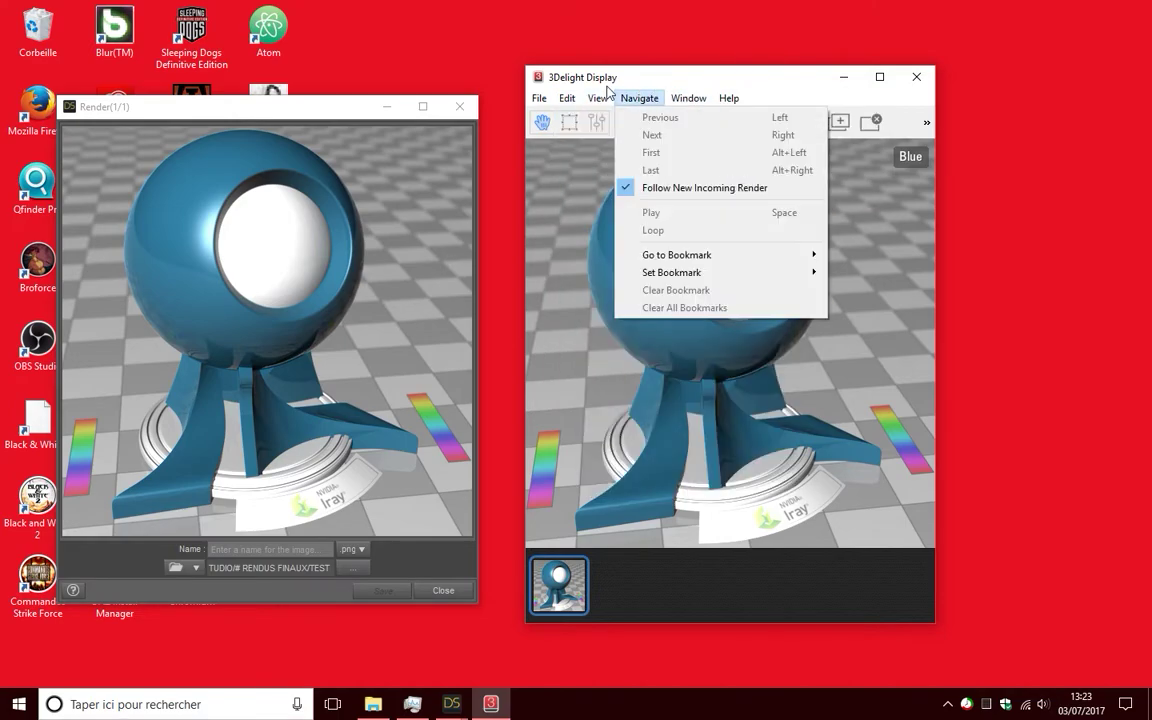
mouse_move(637, 186)
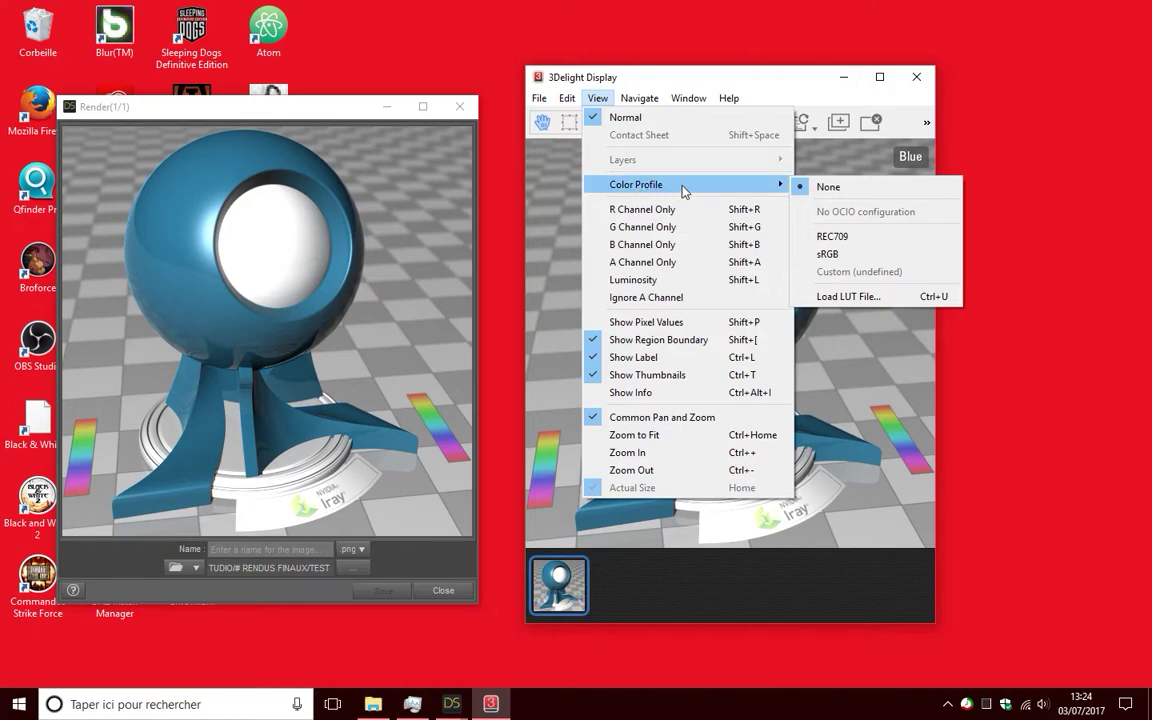
left_click(851, 257)
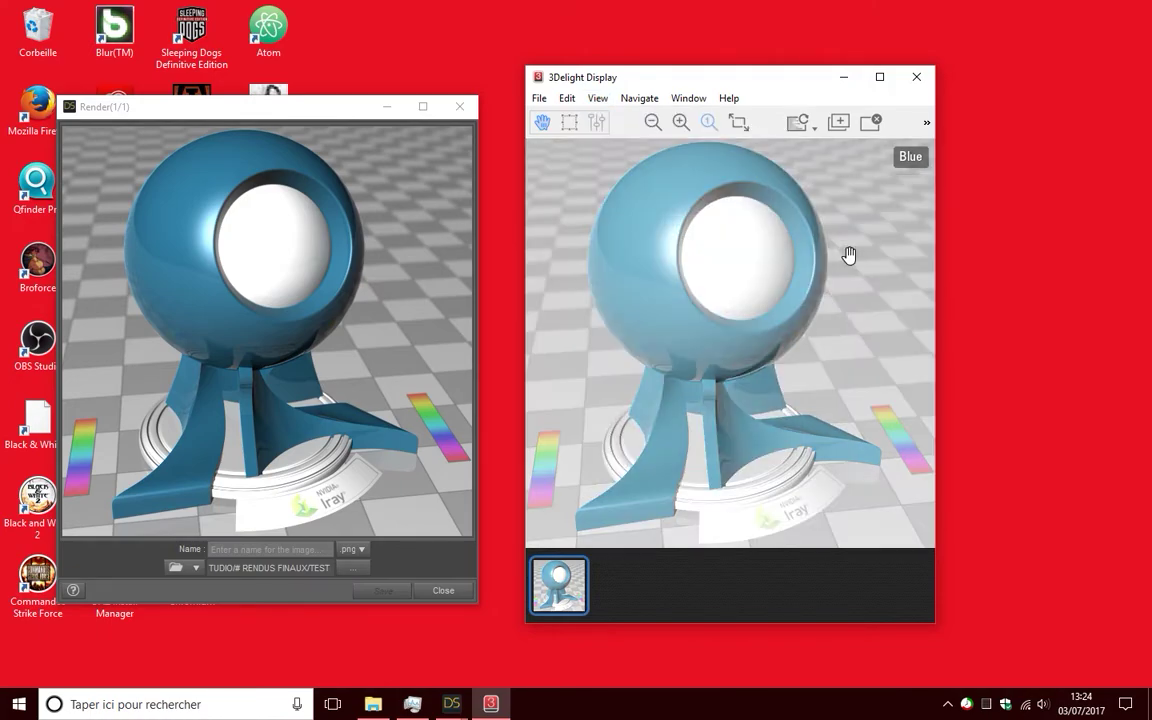
left_click(591, 105)
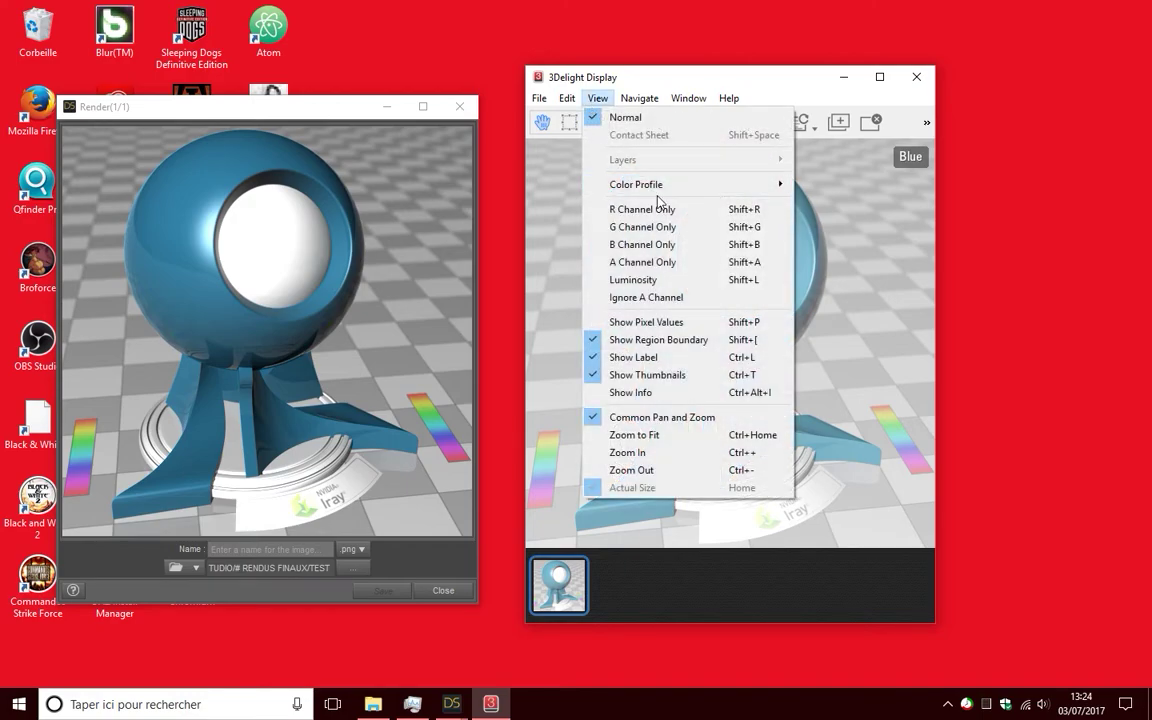
mouse_move(597, 185)
left_click(826, 188)
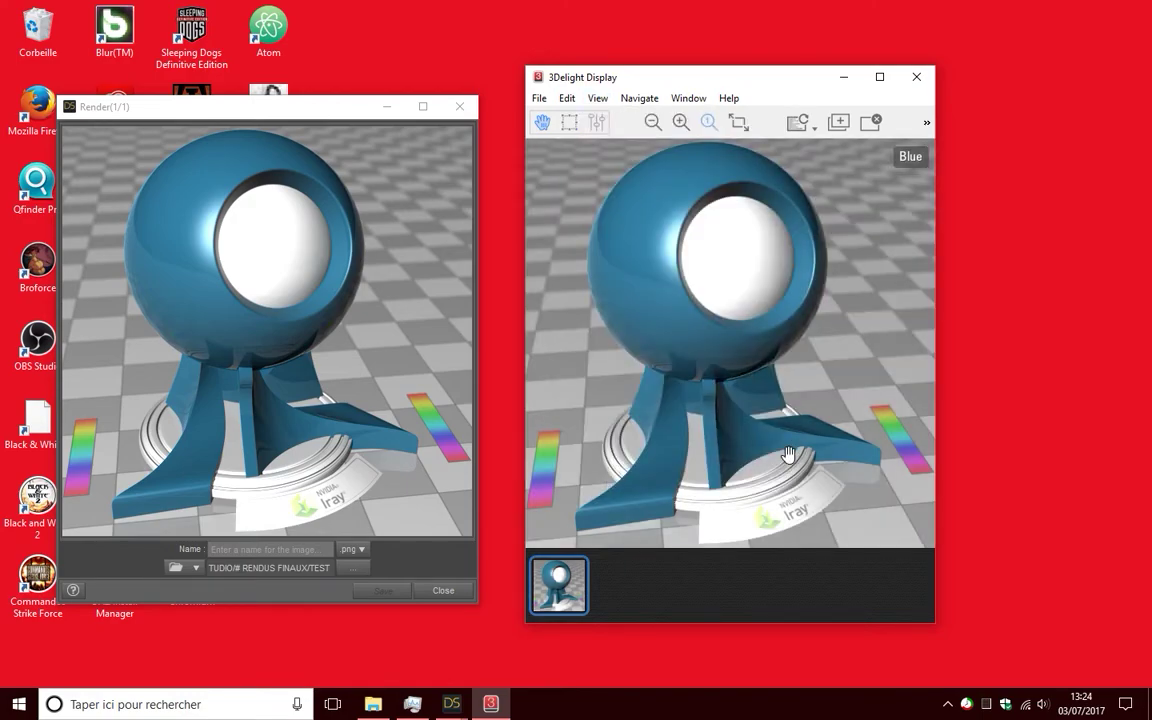
Apply the sRGB color profile to the 3Delight image again and compare it with the DAZ Studio render.
left_click(596, 99)
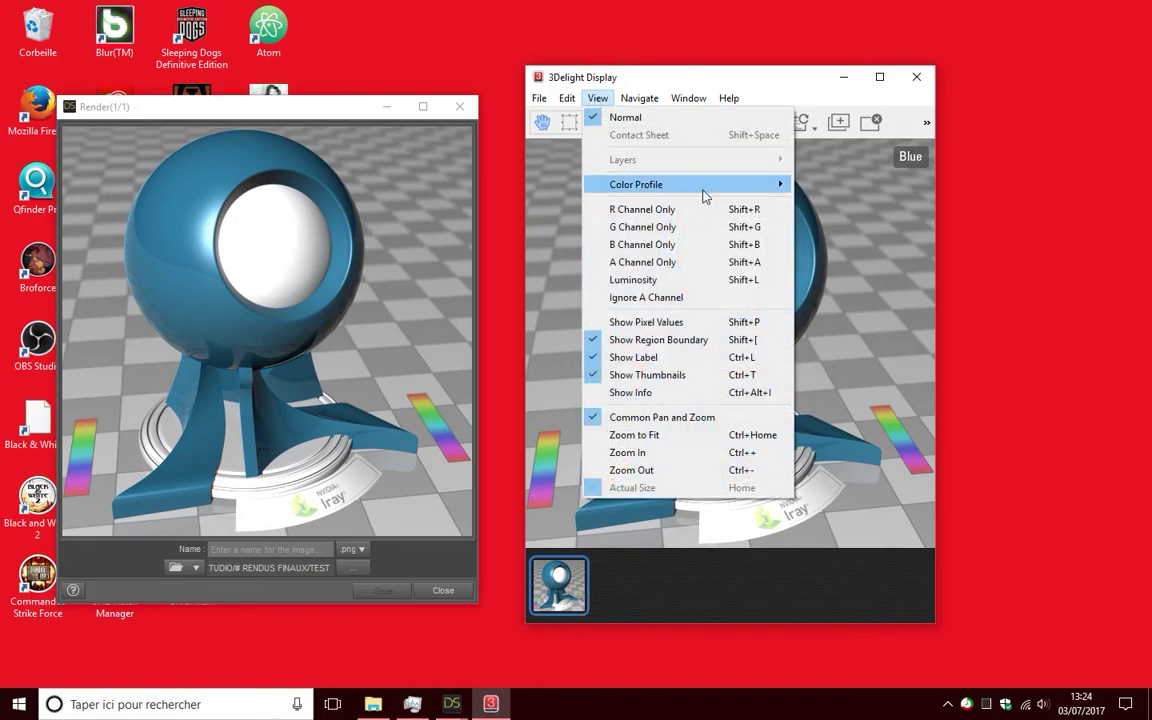
mouse_move(704, 190)
left_click(851, 255)
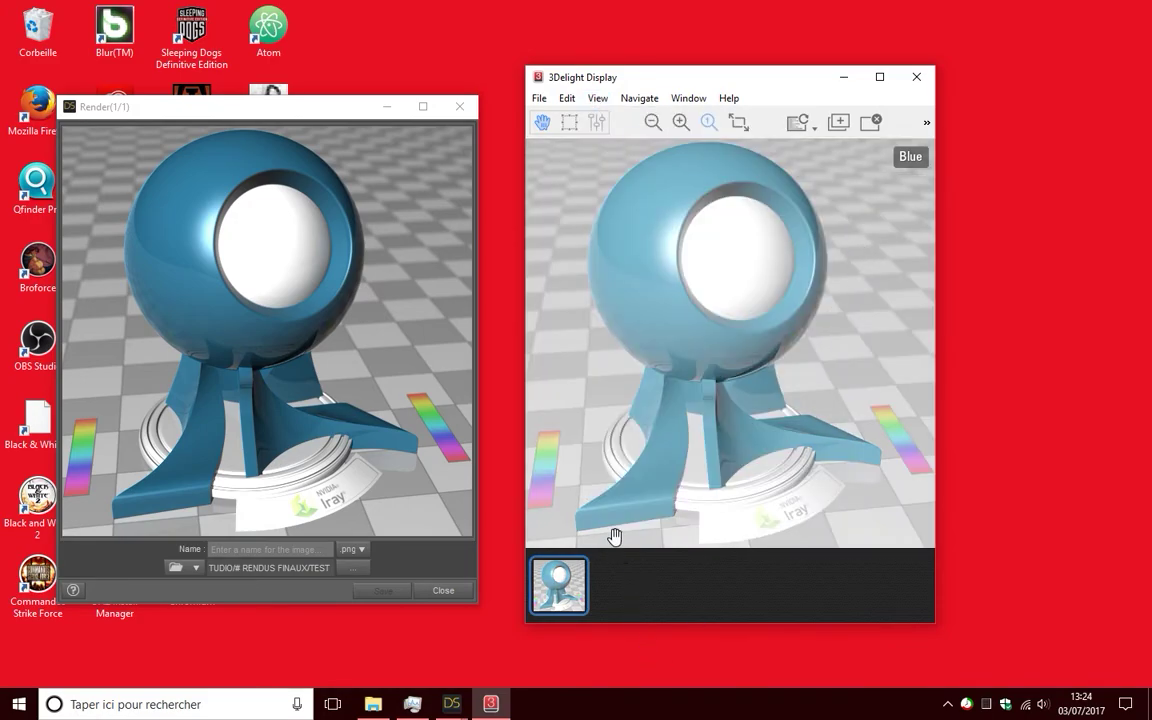
left_click(211, 212)
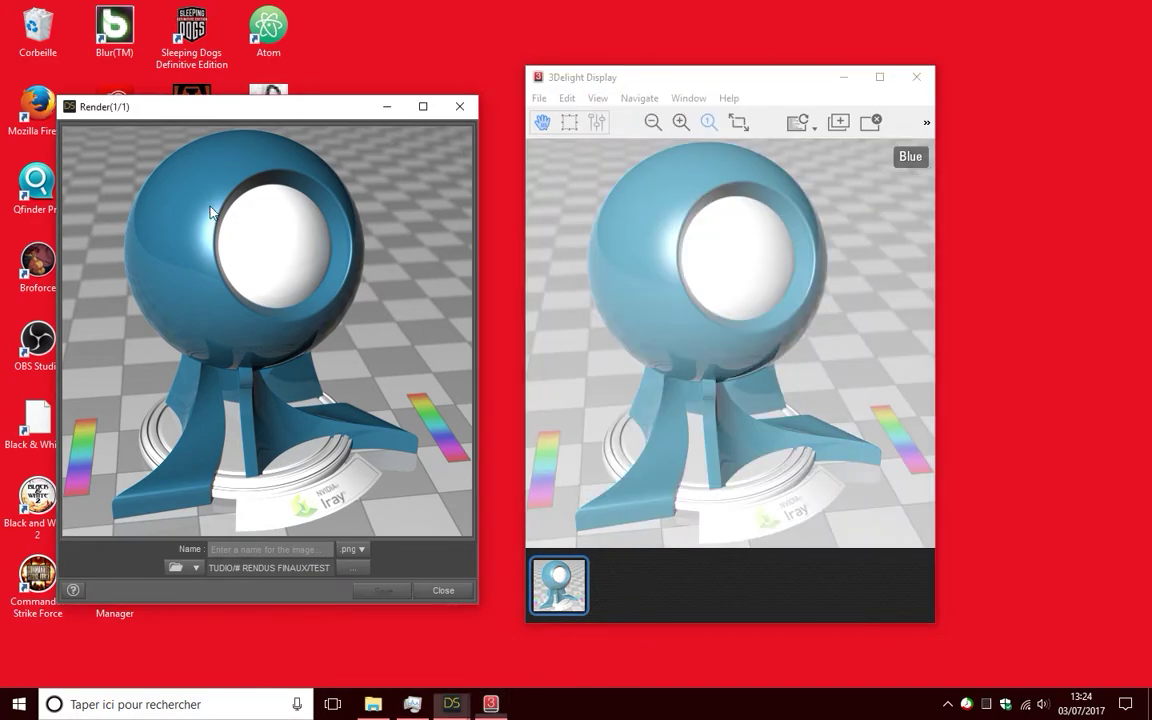
left_click(567, 102)
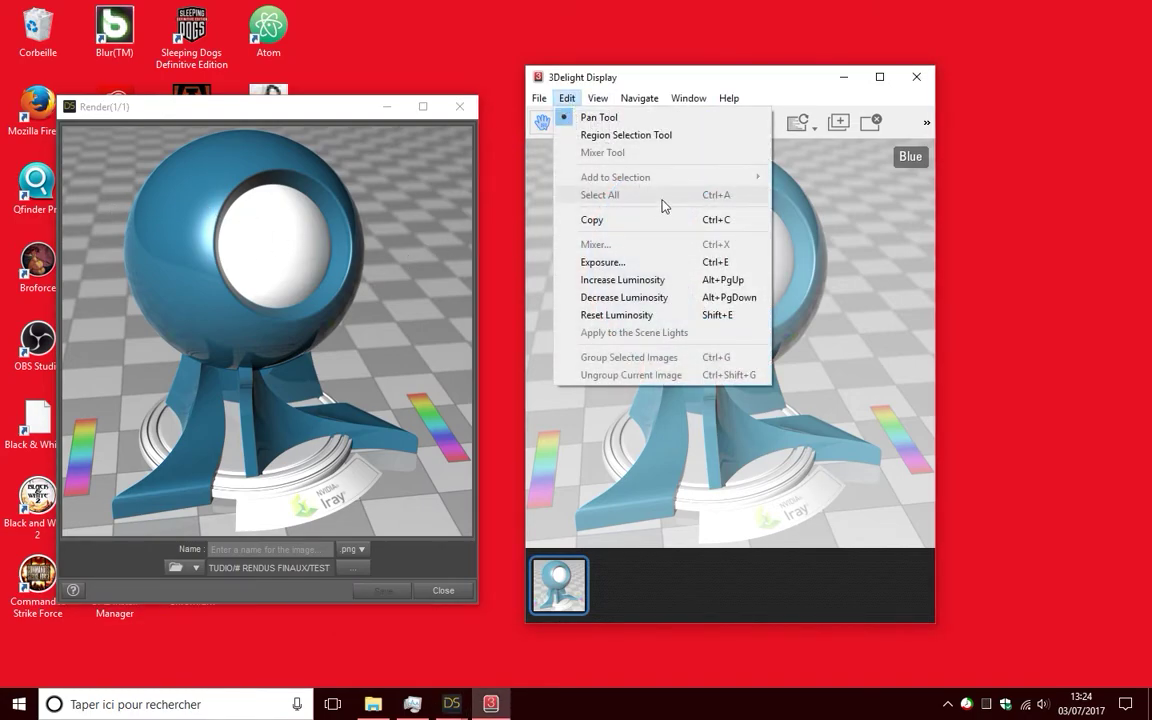